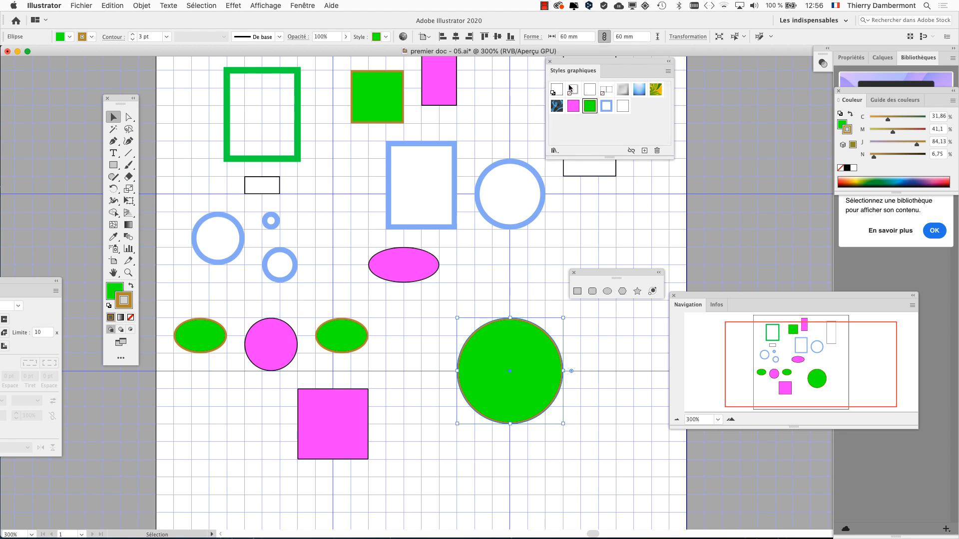
# Move Styles graphiques next to the artwork and check which style the magenta ellipse and the blue rectangle use.
pyautogui.moveTo(564, 67); pyautogui.dragTo(605, 325)
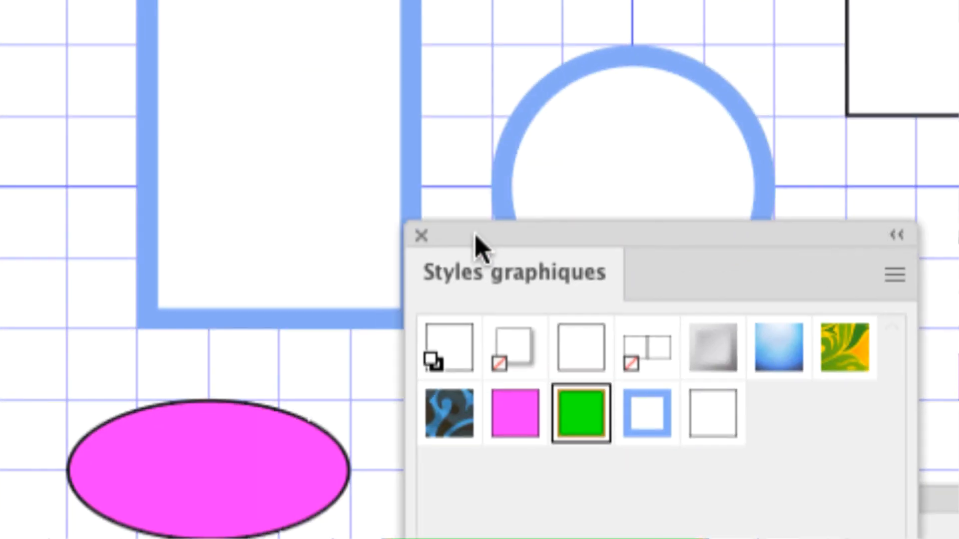
pyautogui.click(200, 502)
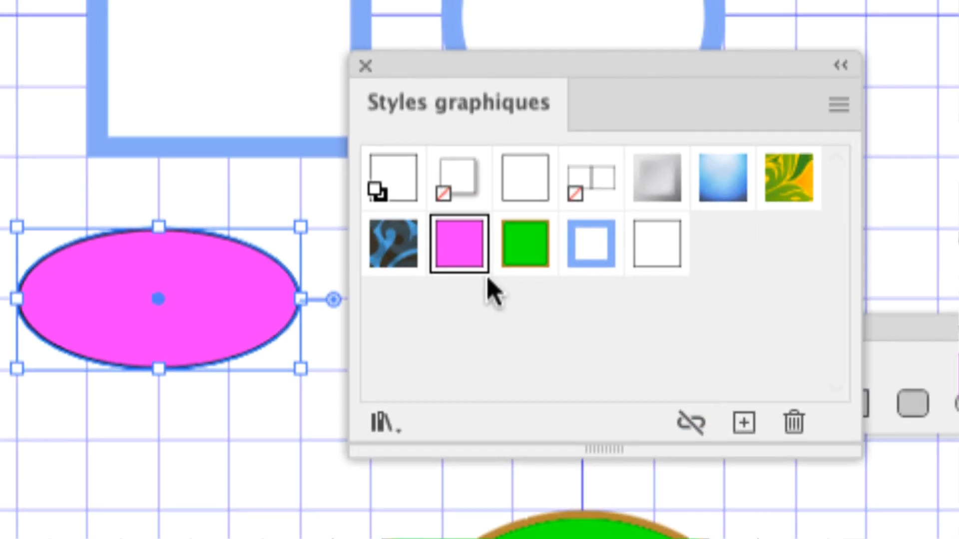
pyautogui.click(289, 42)
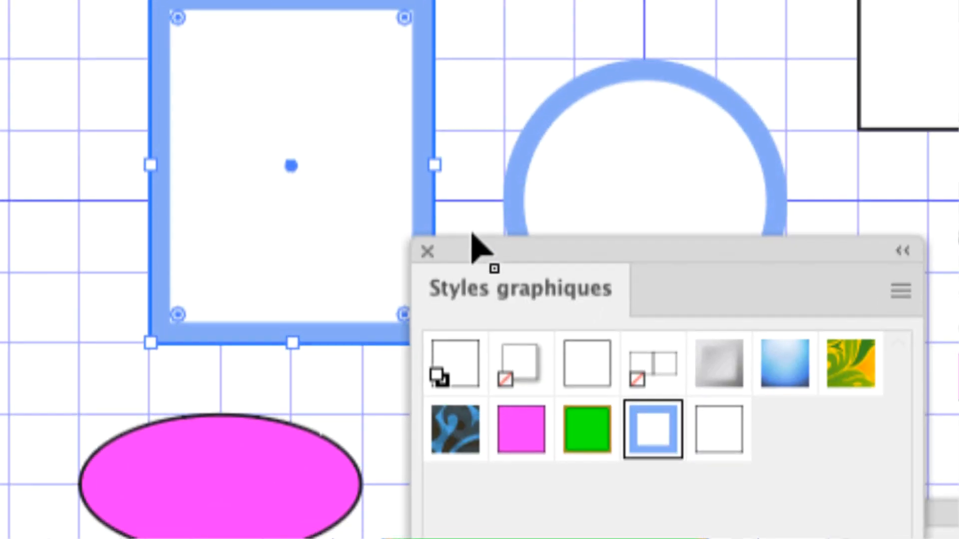
pyautogui.moveTo(308, 72); pyautogui.dragTo(925, 507)
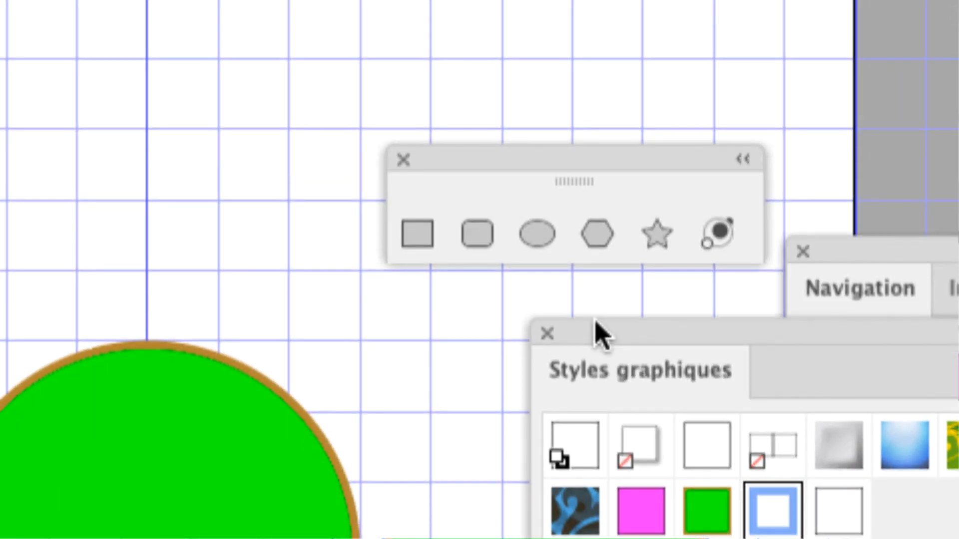
pyautogui.click(251, 445)
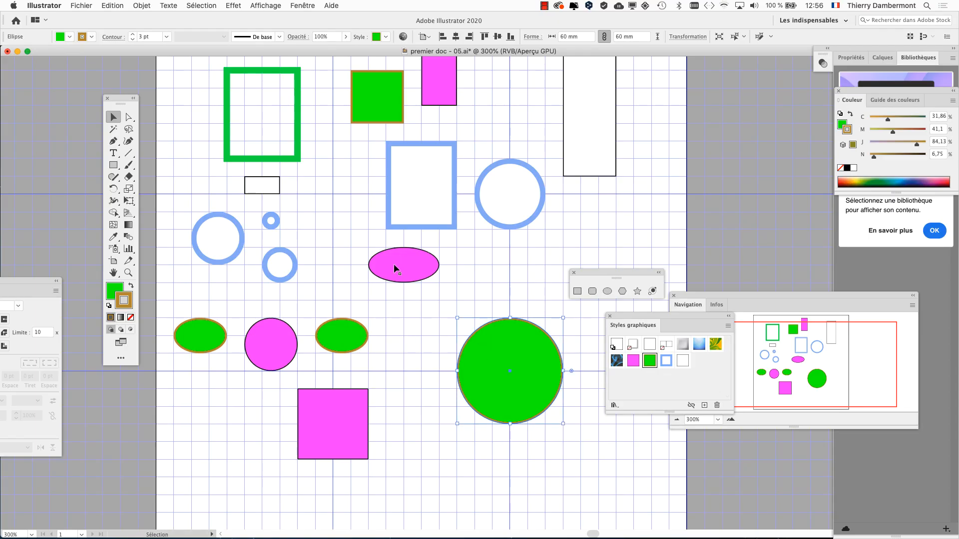
# Clear the tools away from the artboard and check which graphic style the green square and the left green ellipse use.
pyautogui.moveTo(116, 101); pyautogui.dragTo(91, 94)
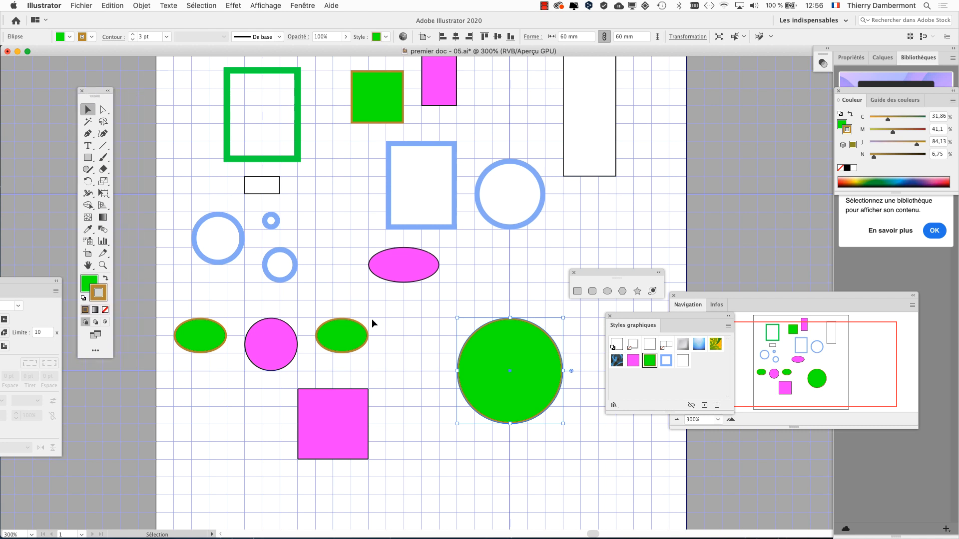
pyautogui.scroll(1, 372, 320)
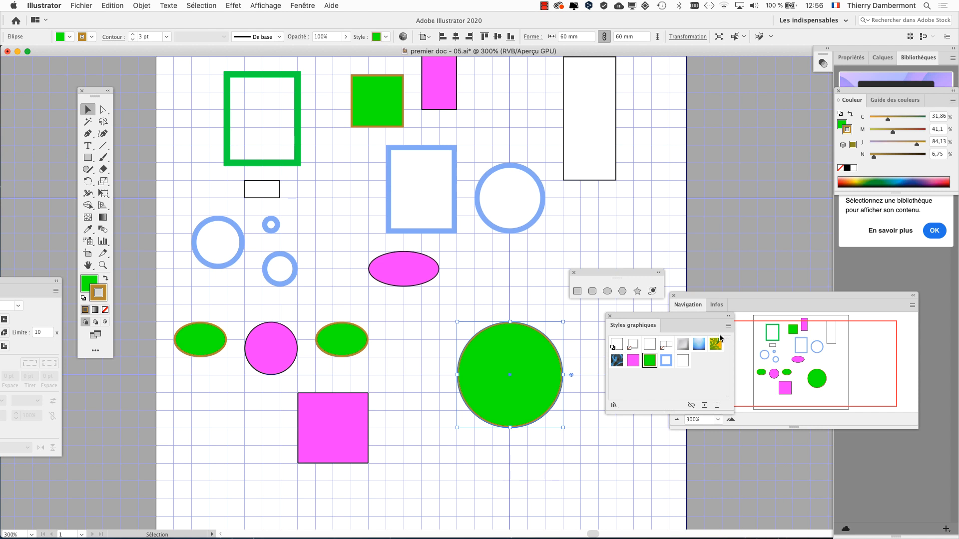
pyautogui.moveTo(658, 318); pyautogui.dragTo(409, 193)
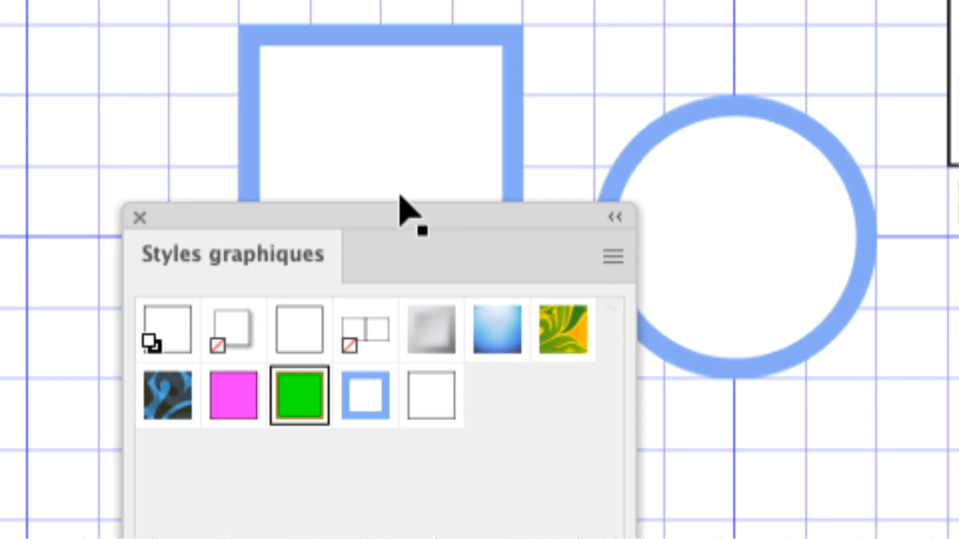
pyautogui.moveTo(736, 88); pyautogui.dragTo(350, 152)
pyautogui.click(428, 74)
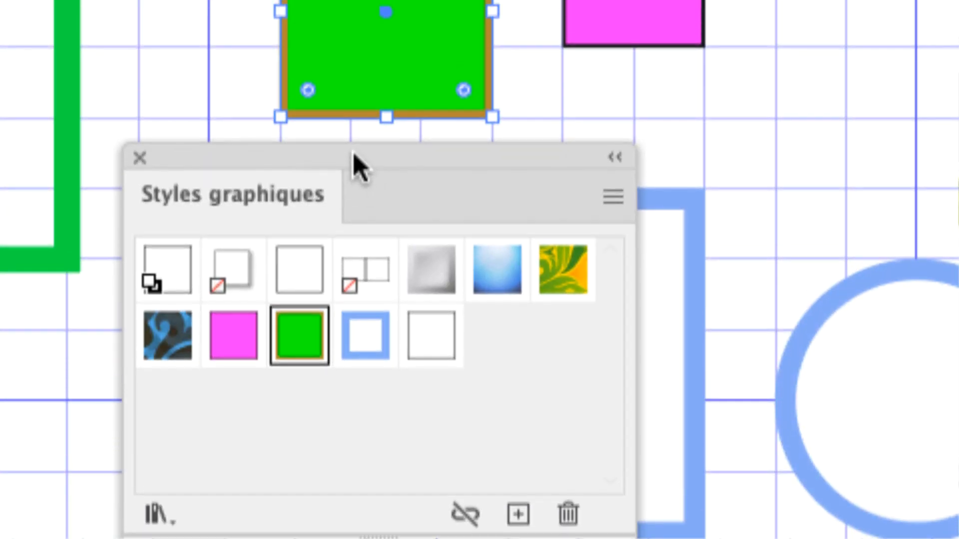
pyautogui.moveTo(353, 152); pyautogui.dragTo(330, 206)
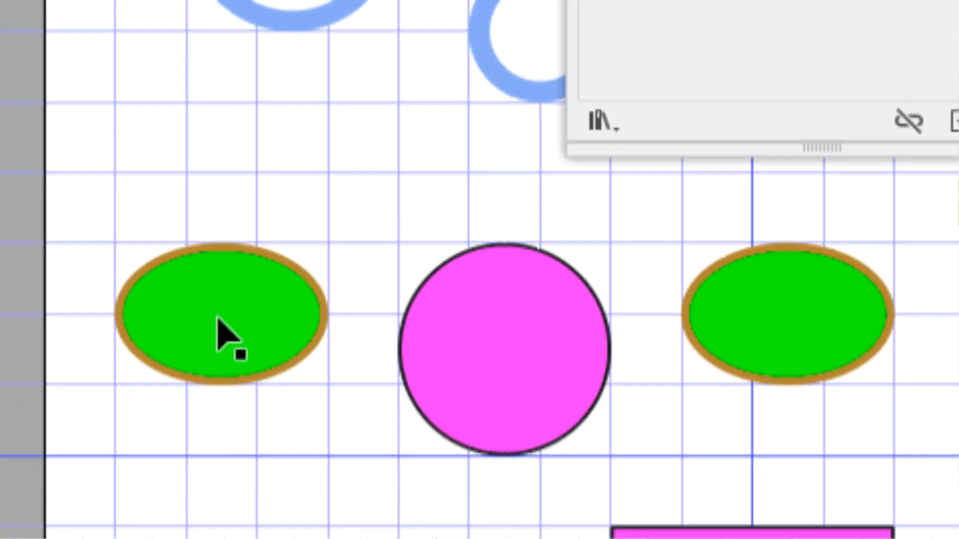
pyautogui.click(222, 327)
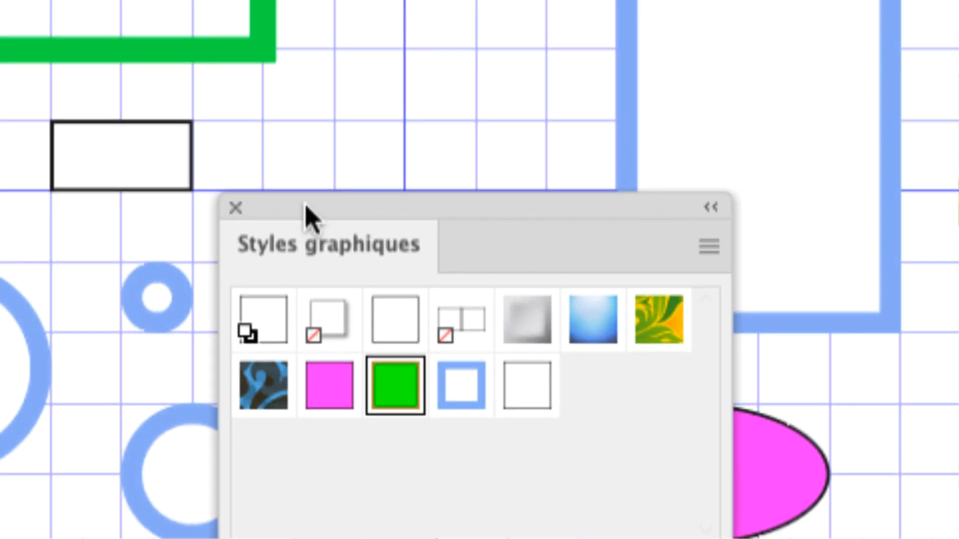
# Check which graphic style the right green ellipse and the large green circle use, keeping Styles graphiques clear of the shapes.
pyautogui.moveTo(393, 120); pyautogui.dragTo(754, 536)
pyautogui.click(177, 419)
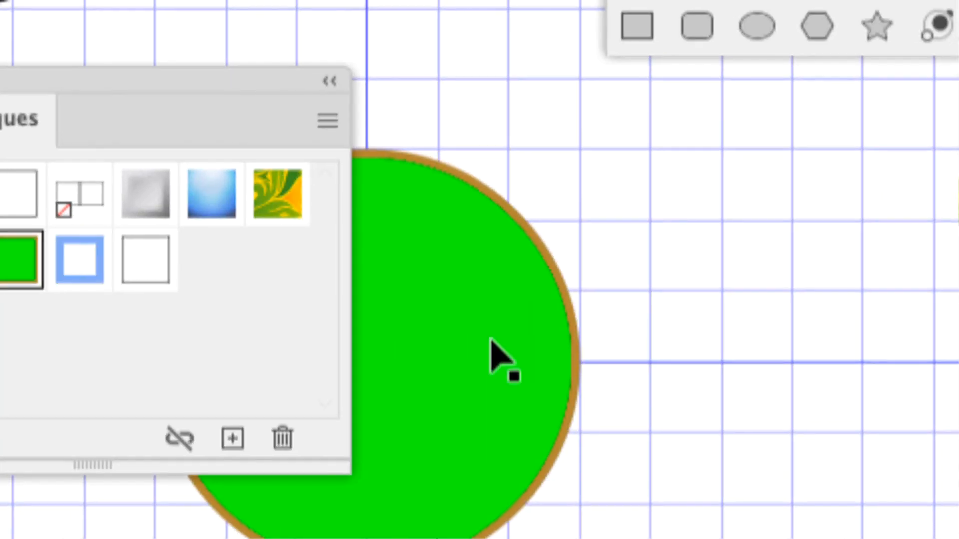
pyautogui.click(901, 400)
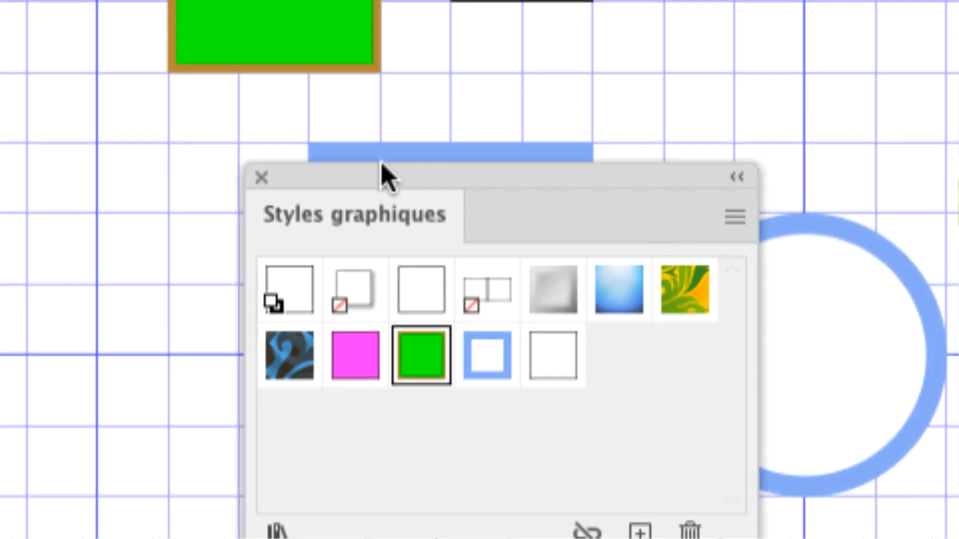
pyautogui.moveTo(380, 162); pyautogui.dragTo(255, 114)
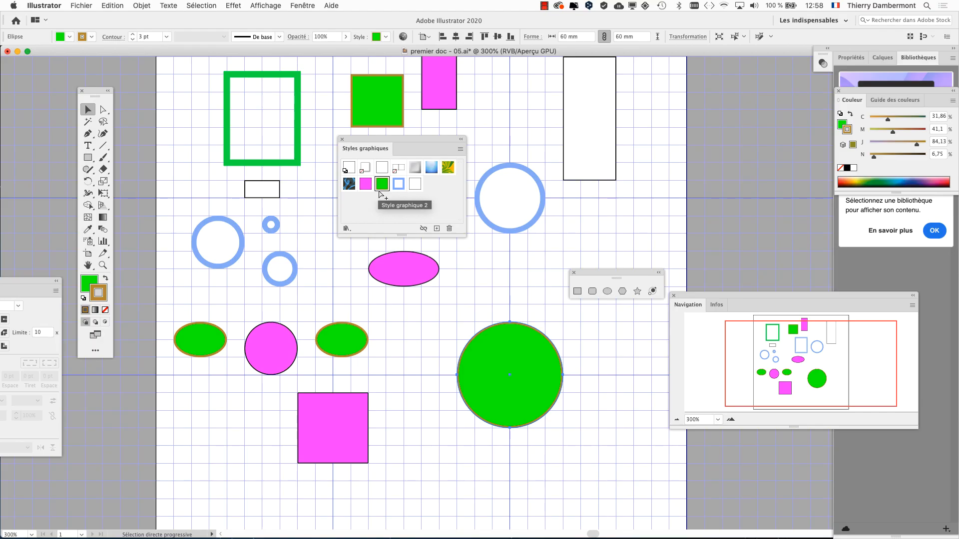
pyautogui.click(380, 195)
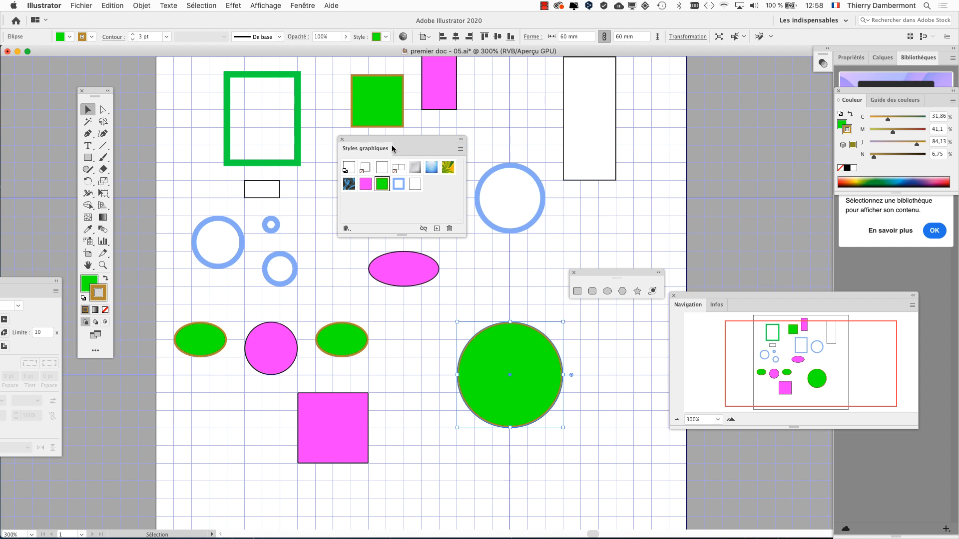
pyautogui.moveTo(392, 149); pyautogui.dragTo(639, 141)
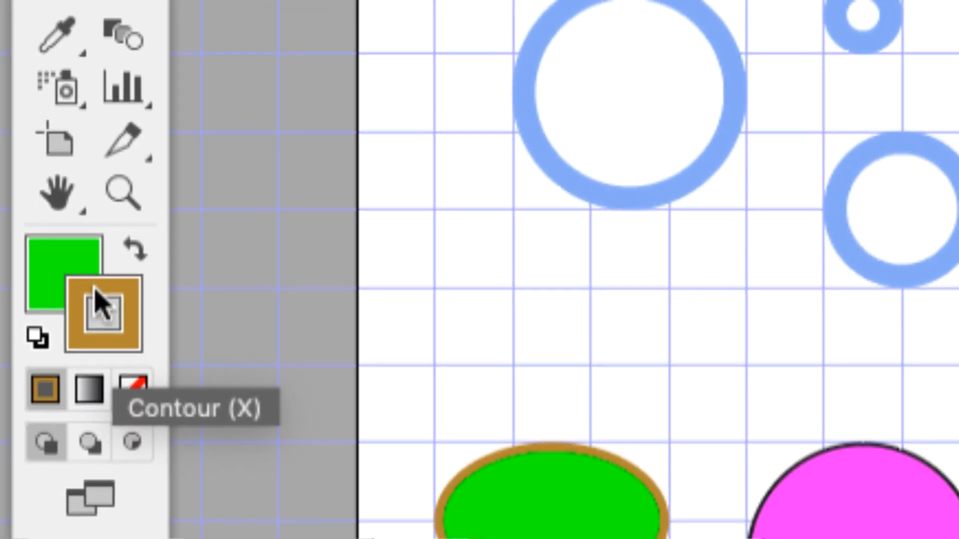
# Change the stroke colour of the large green circle to blue, hex 1D53AA.
pyautogui.doubleClick(103, 289)
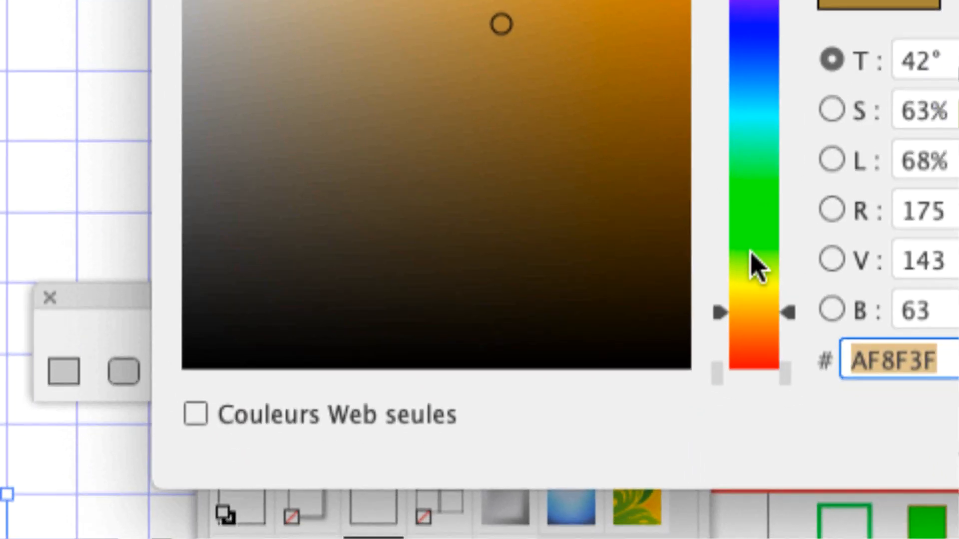
pyautogui.click(778, 281)
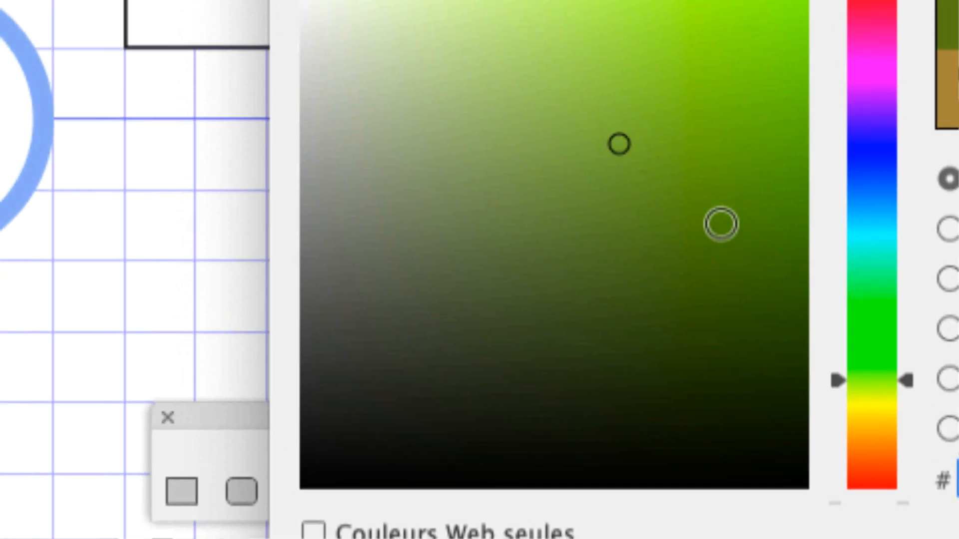
pyautogui.click(657, 55)
pyautogui.click(722, 233)
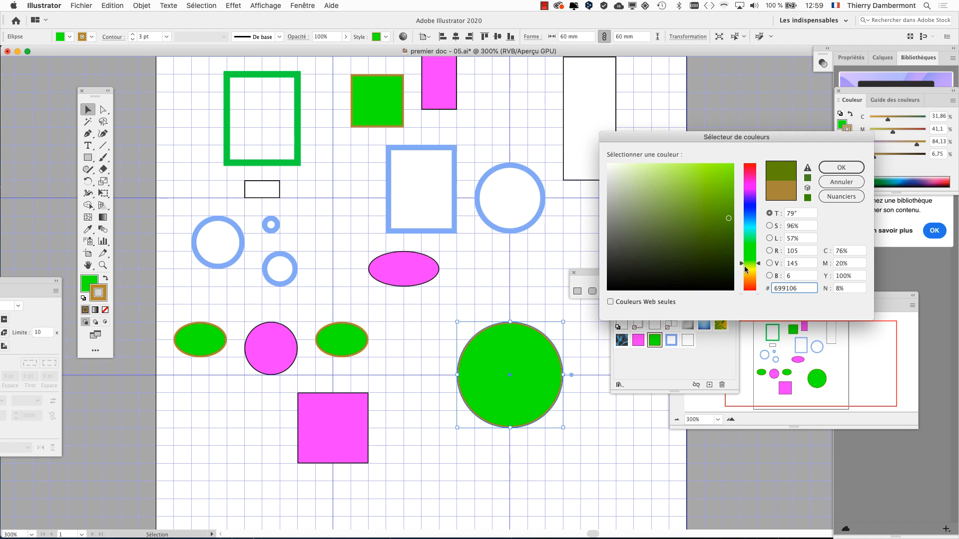
pyautogui.click(746, 214)
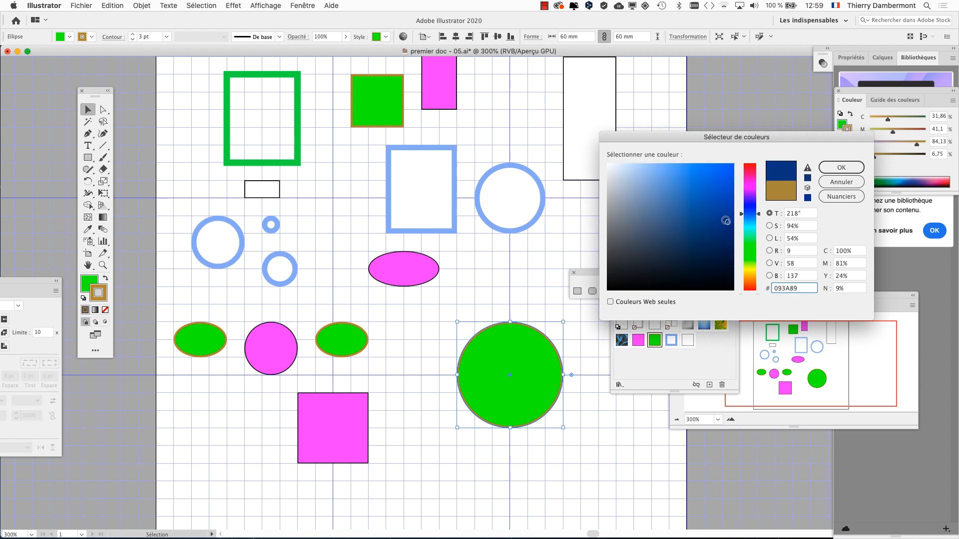
pyautogui.moveTo(722, 222); pyautogui.dragTo(713, 205)
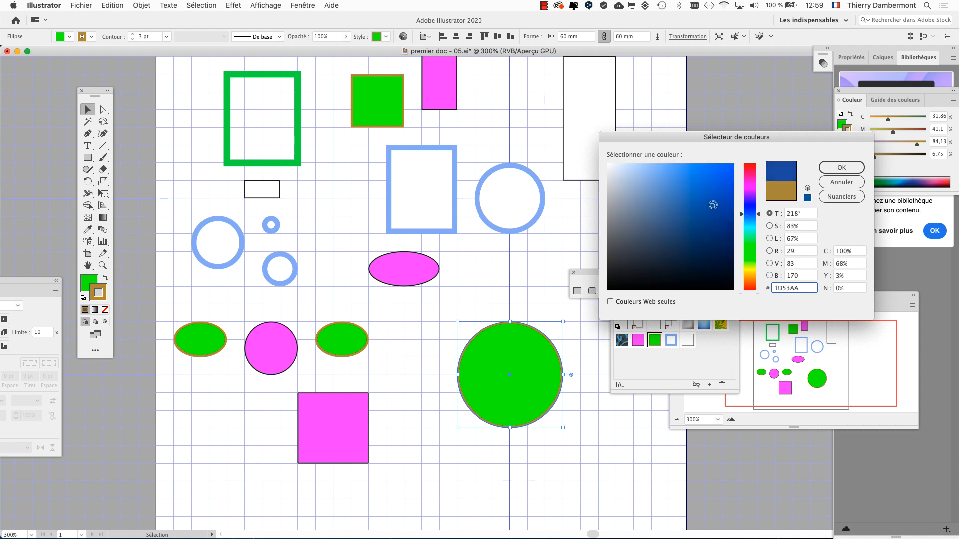
pyautogui.click(848, 167)
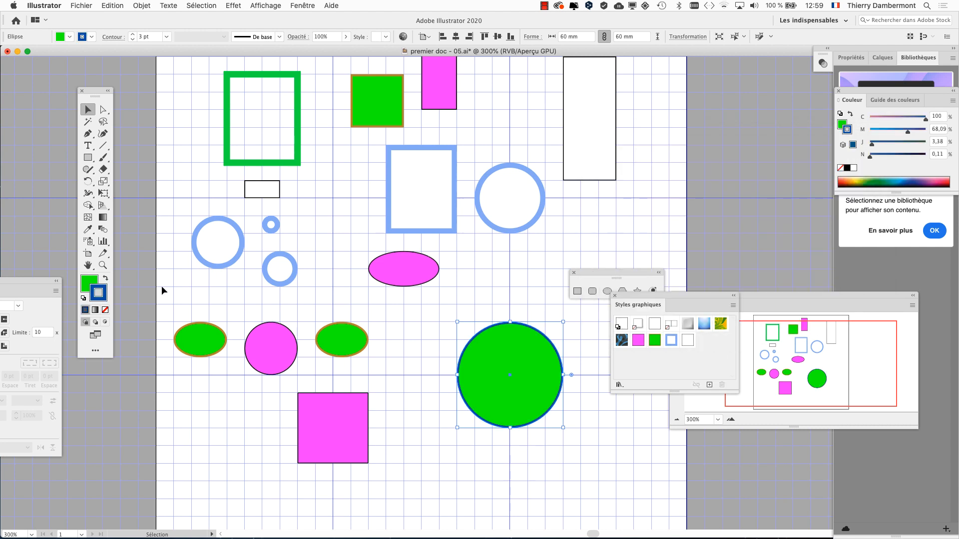
# Set the stroke weight of the large green circle to 7 pt.
pyautogui.press('alt+super')
pyautogui.moveTo(36, 284); pyautogui.dragTo(422, 260)
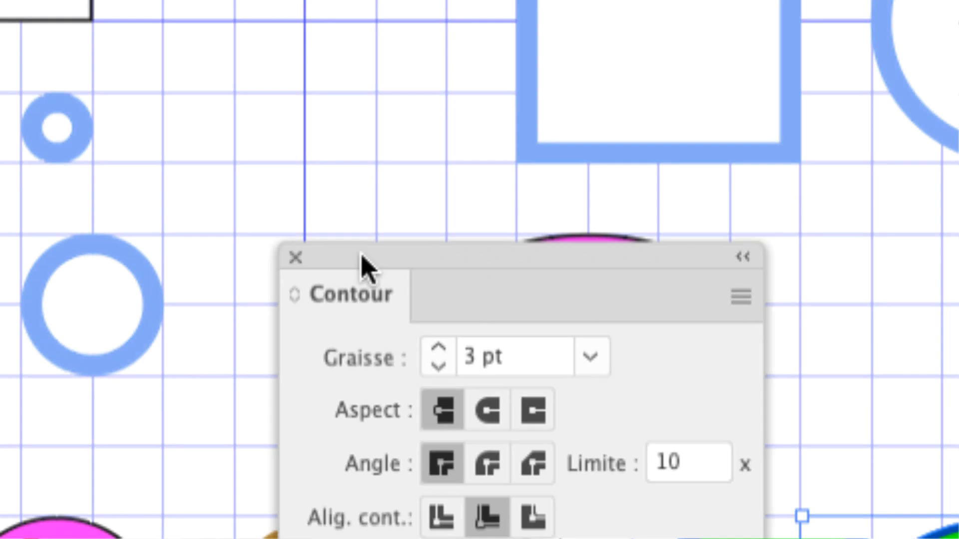
pyautogui.moveTo(360, 254); pyautogui.dragTo(528, 299)
pyautogui.click(545, 324)
pyautogui.click(545, 325)
pyautogui.click(545, 324)
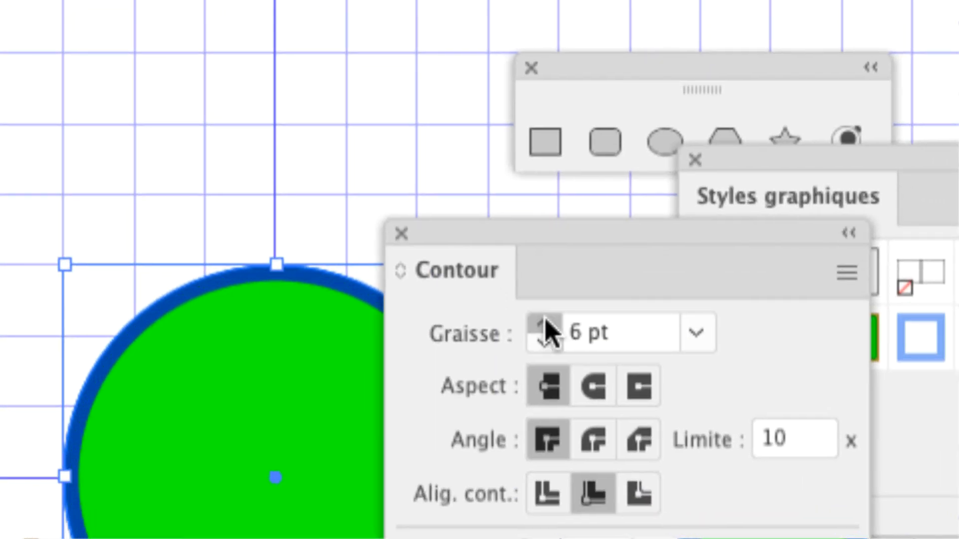
pyautogui.click(546, 325)
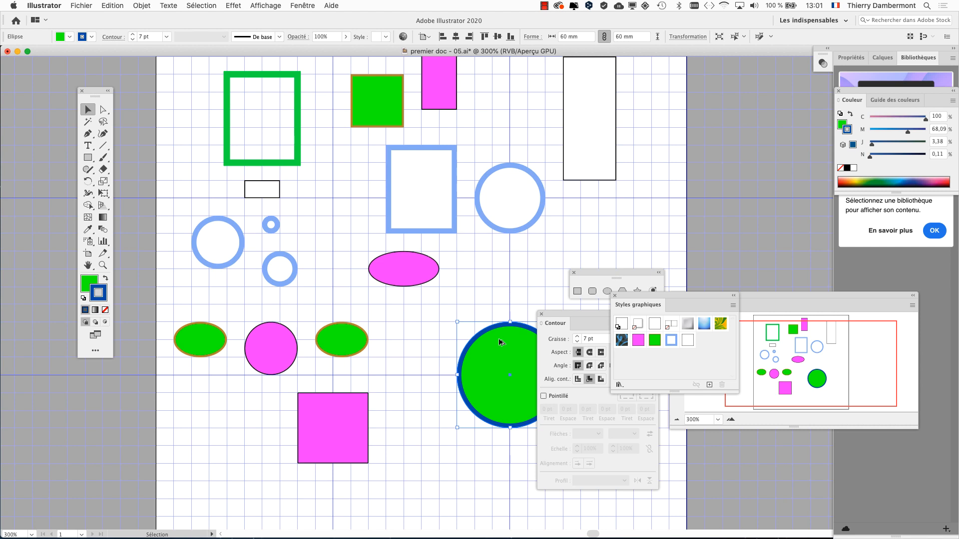
# Zoom out to 200% and arrange the artboard, the tools and Styles graphiques so the large circle stays in view.
pyautogui.press('super+minus')
pyautogui.moveTo(426, 308); pyautogui.dragTo(340, 251)
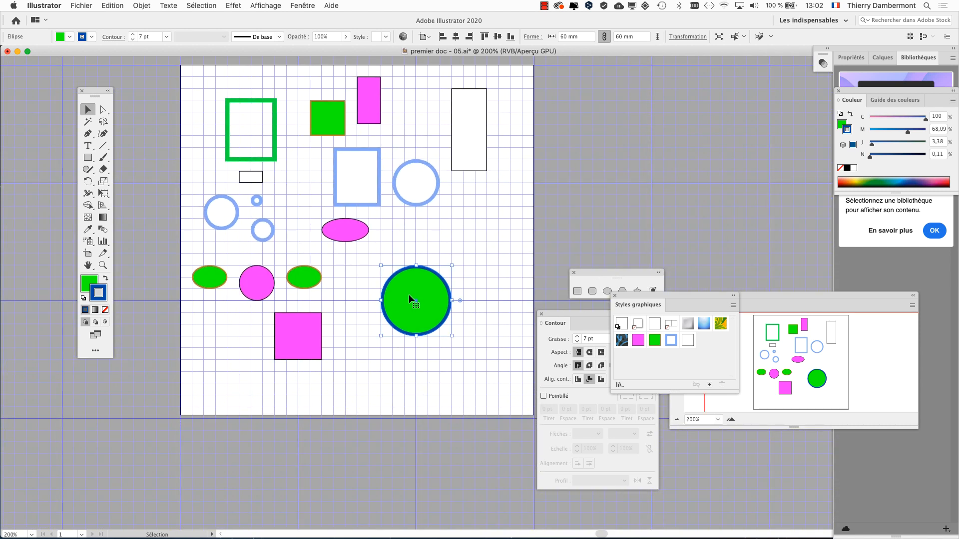
pyautogui.moveTo(646, 299); pyautogui.dragTo(547, 133)
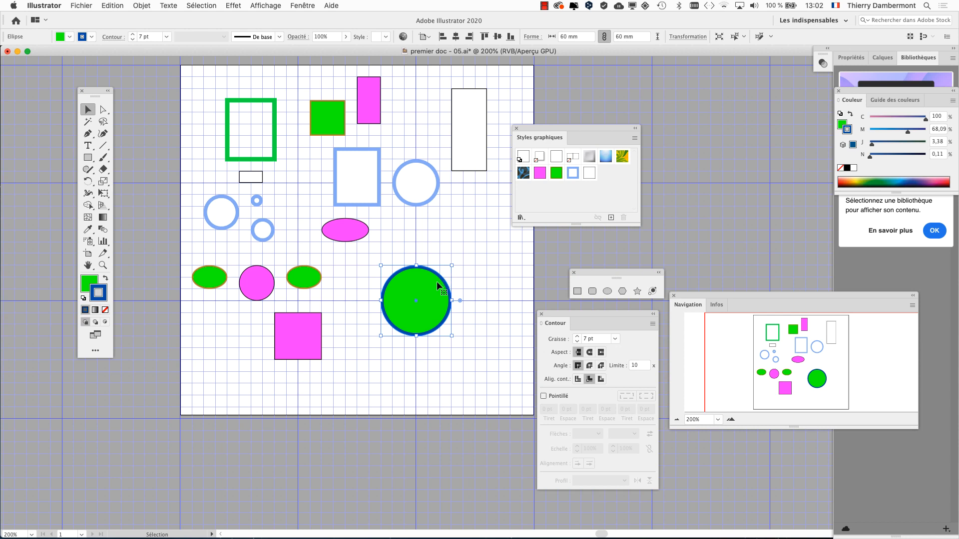
pyautogui.hscroll(3, 508, 173)
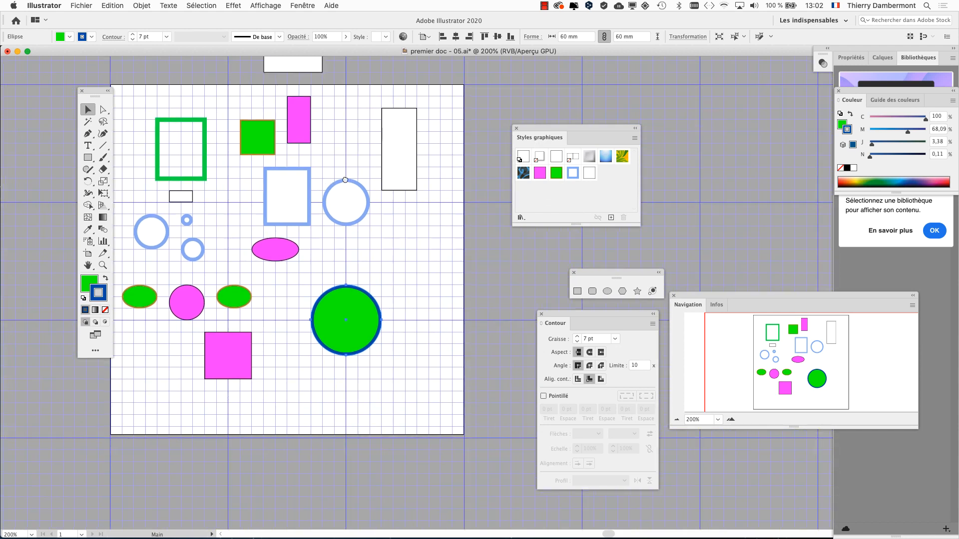
pyautogui.moveTo(98, 93); pyautogui.dragTo(51, 89)
pyautogui.hscroll(2, 130, 94)
pyautogui.scroll(-1, 131, 94)
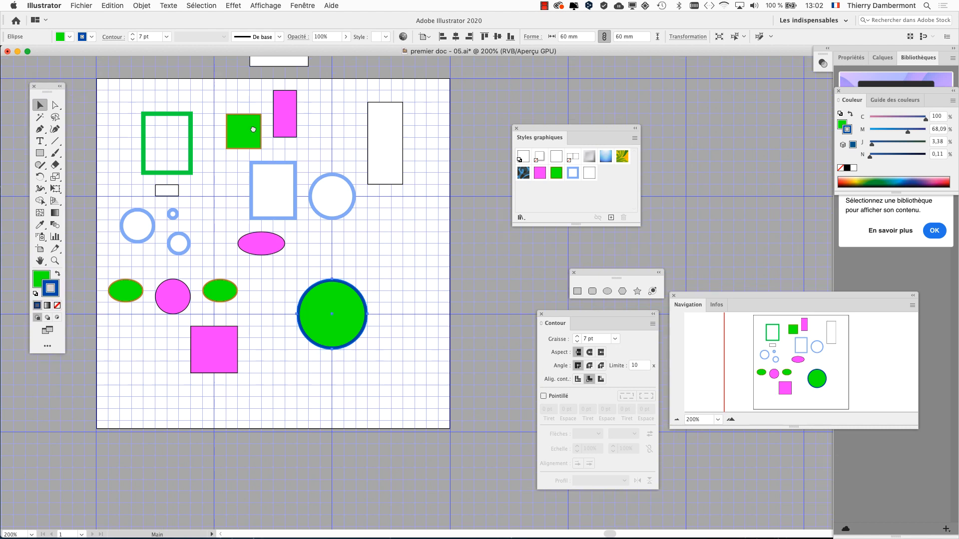
pyautogui.moveTo(567, 128); pyautogui.dragTo(425, 196)
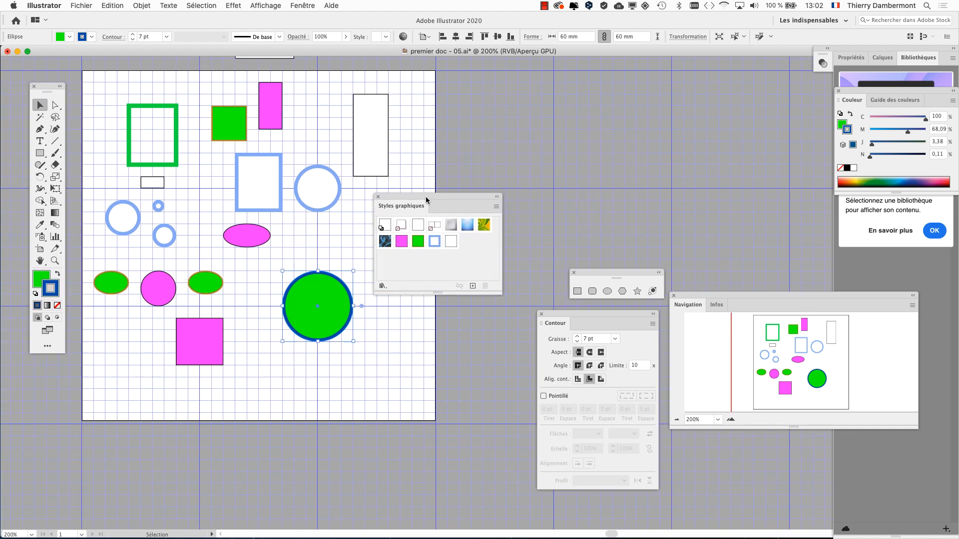
# Close the floating shape tools, Contour and Navigation to free the workspace.
pyautogui.click(575, 273)
pyautogui.click(541, 314)
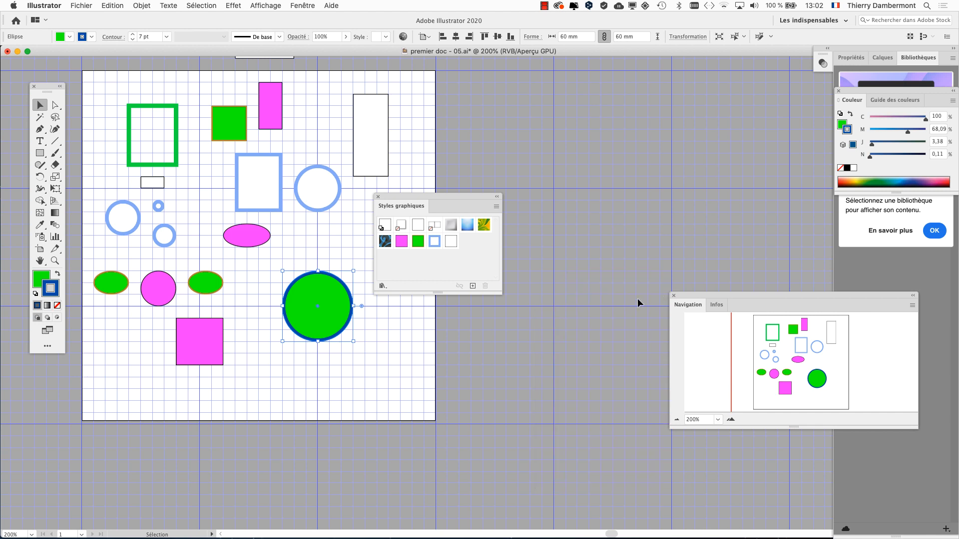
pyautogui.click(673, 295)
# Show the Aspect attributes of the large circle and compare them with the swatches in Styles graphiques.
pyautogui.click(311, 6)
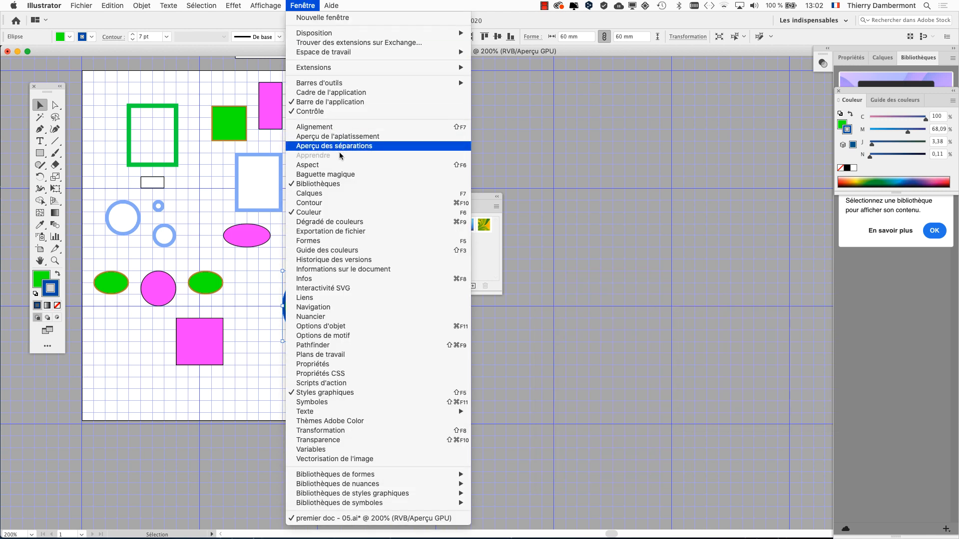
pyautogui.click(345, 166)
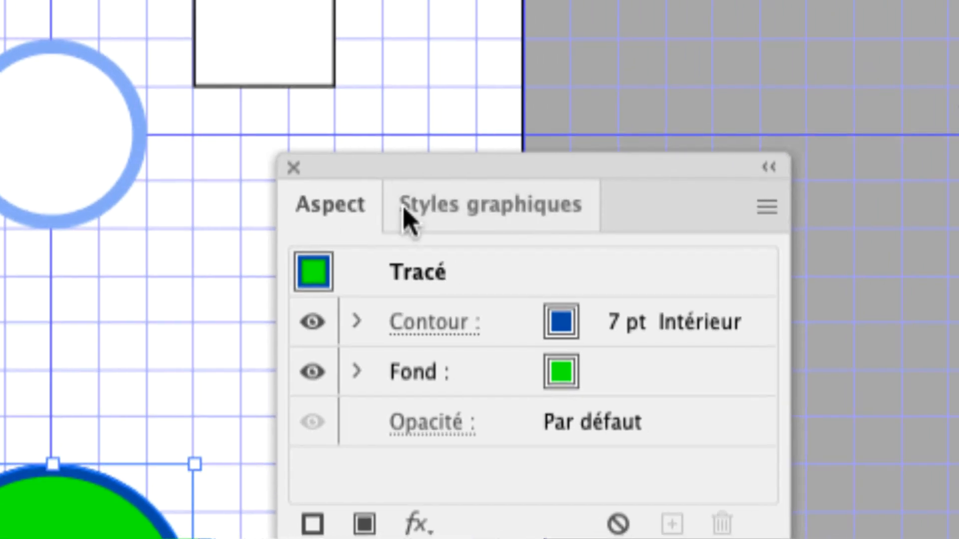
pyautogui.click(406, 220)
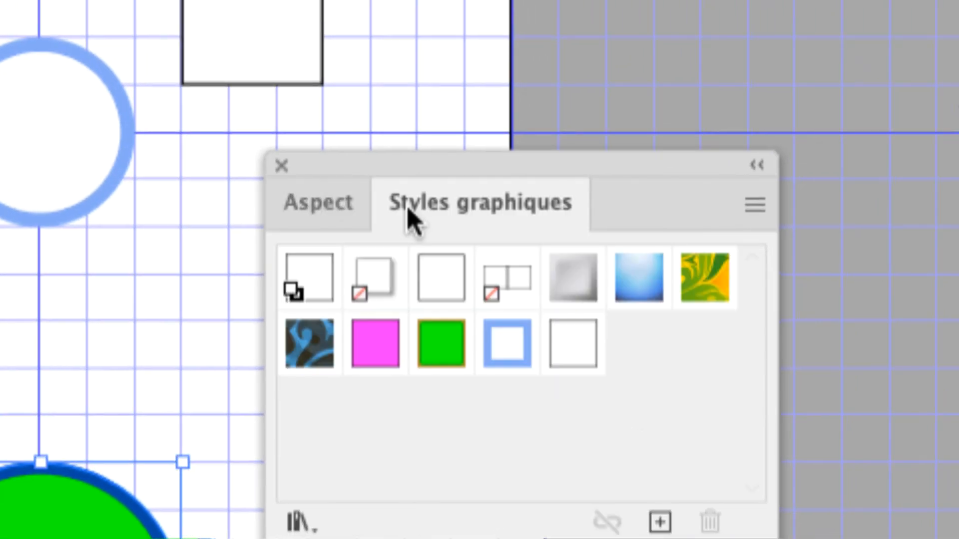
pyautogui.click(360, 223)
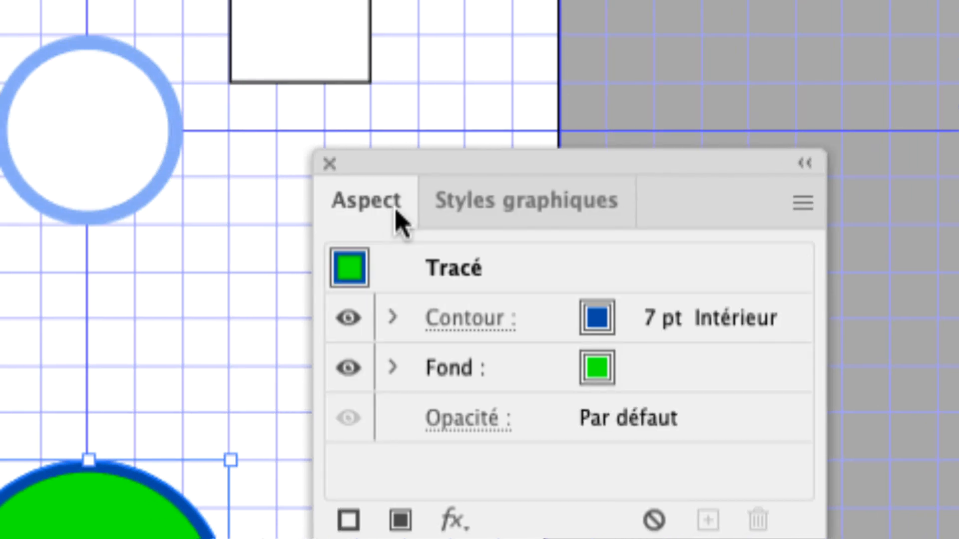
pyautogui.click(456, 218)
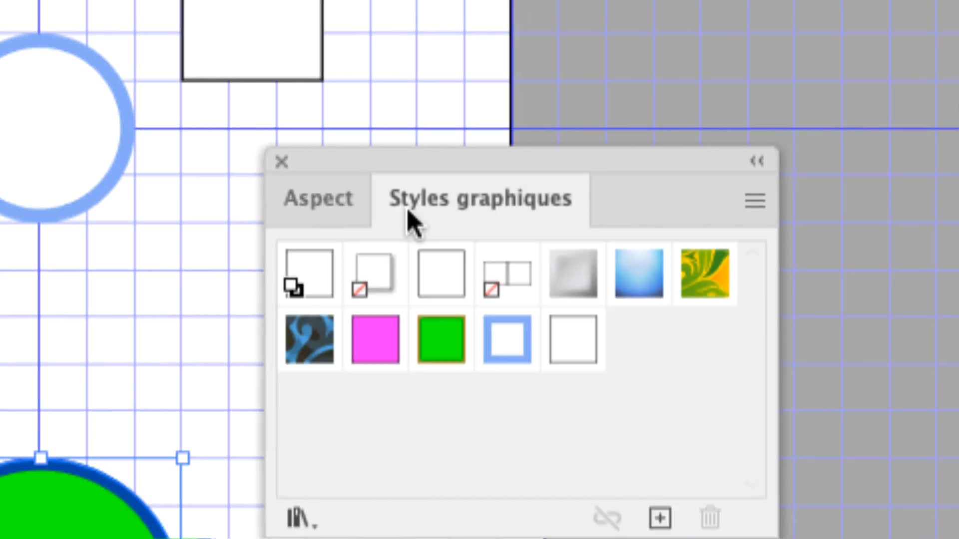
pyautogui.click(387, 217)
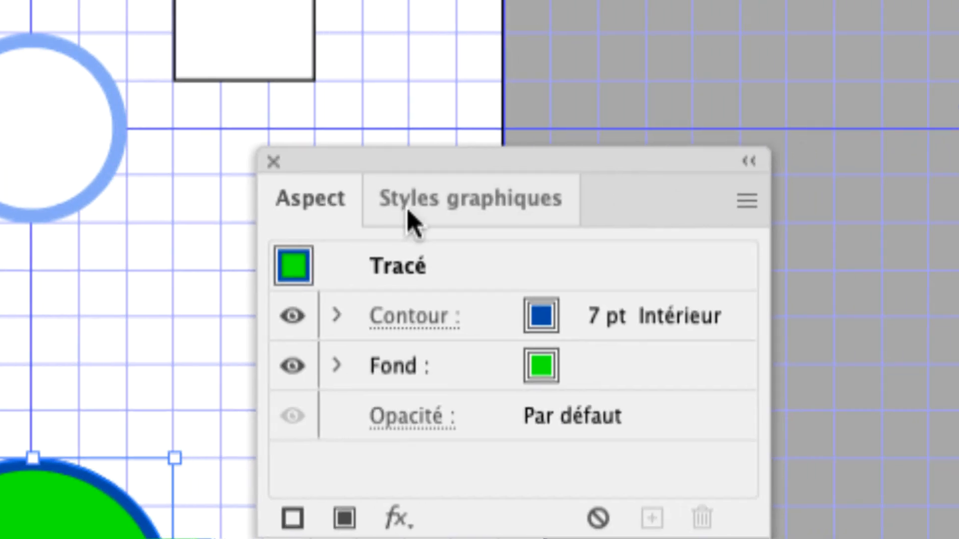
pyautogui.click(410, 220)
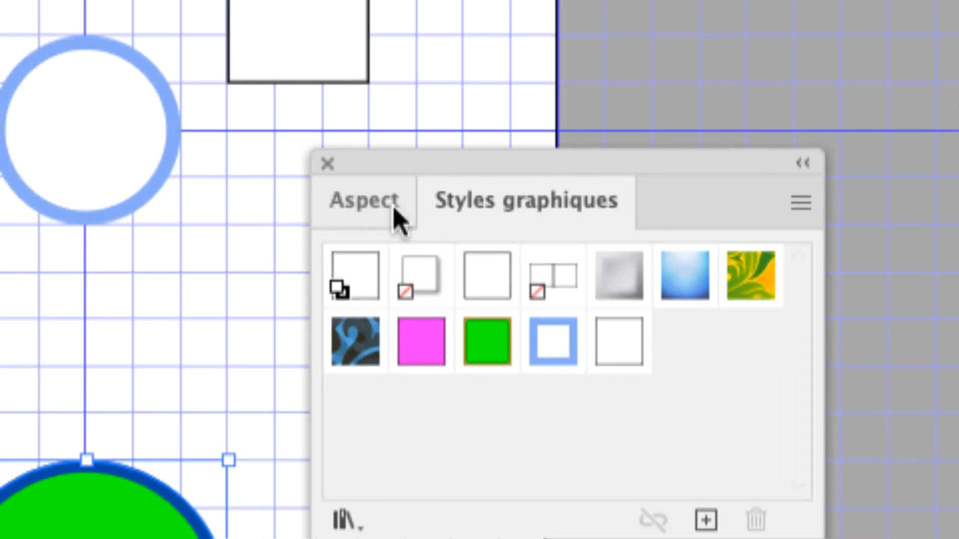
# Detach Styles graphiques from the group it shares with Aspect and place the two side by side.
pyautogui.click(338, 220)
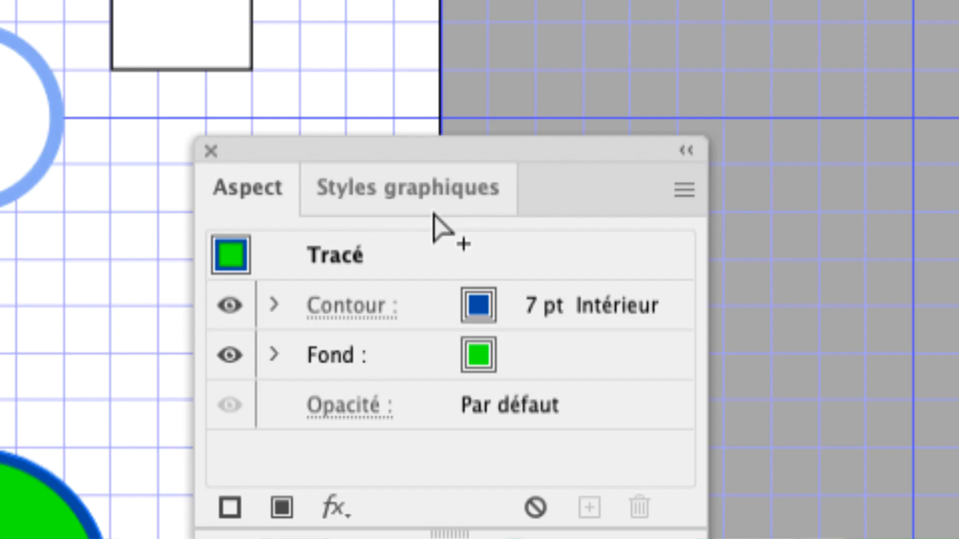
pyautogui.click(433, 211)
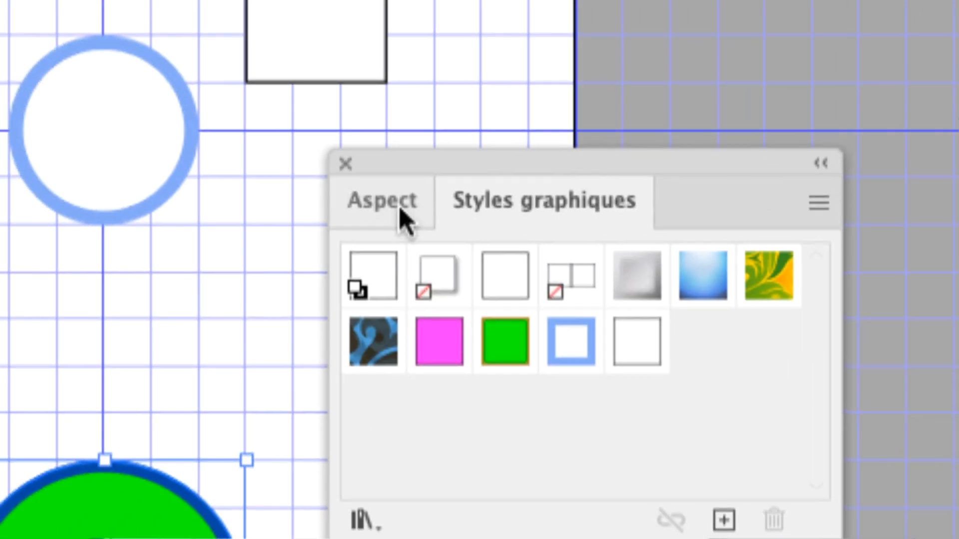
pyautogui.click(313, 210)
pyautogui.click(396, 210)
pyautogui.click(402, 211)
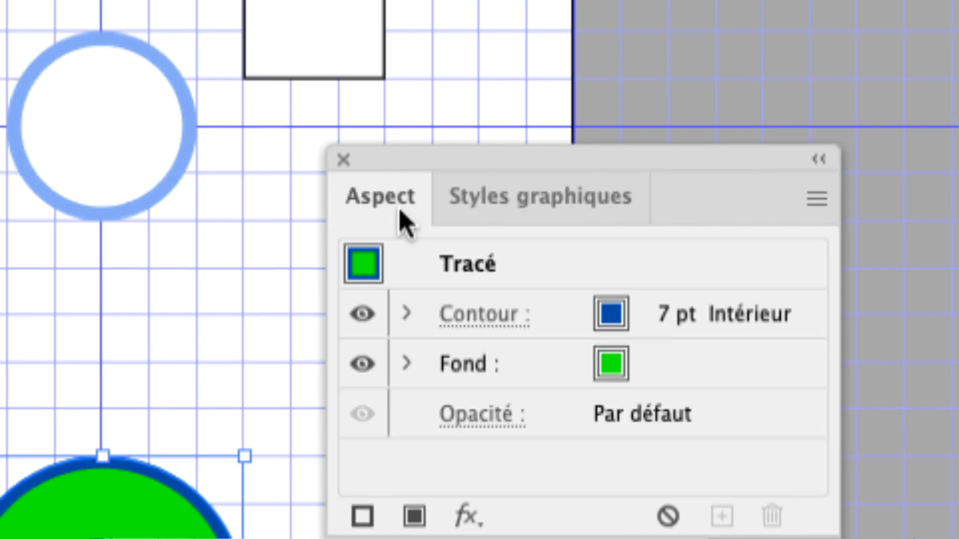
pyautogui.click(415, 211)
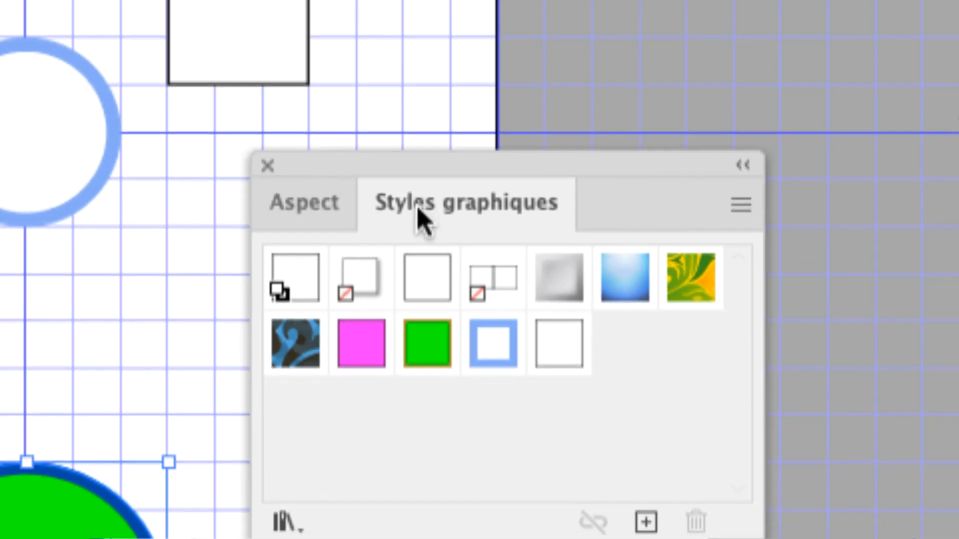
pyautogui.moveTo(422, 210); pyautogui.dragTo(532, 213)
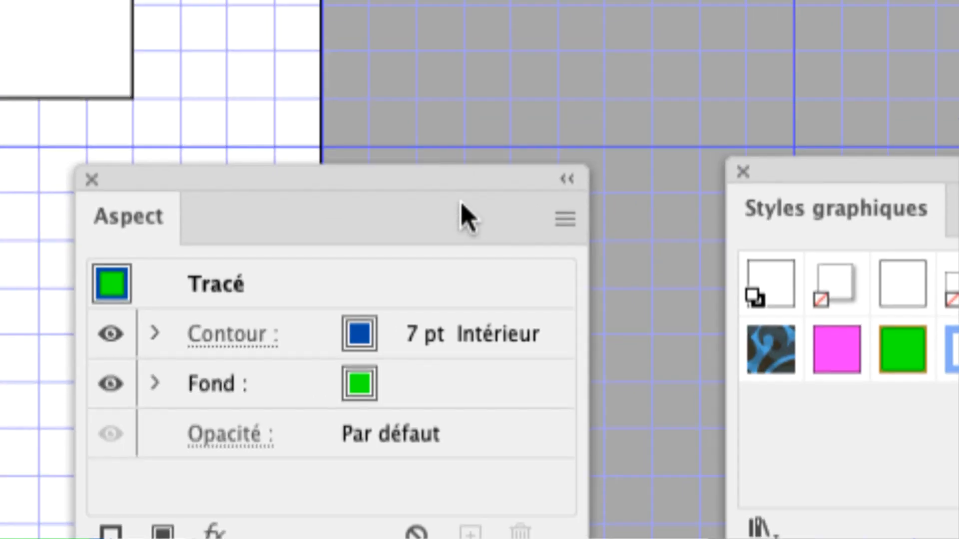
pyautogui.moveTo(371, 127); pyautogui.dragTo(460, 39)
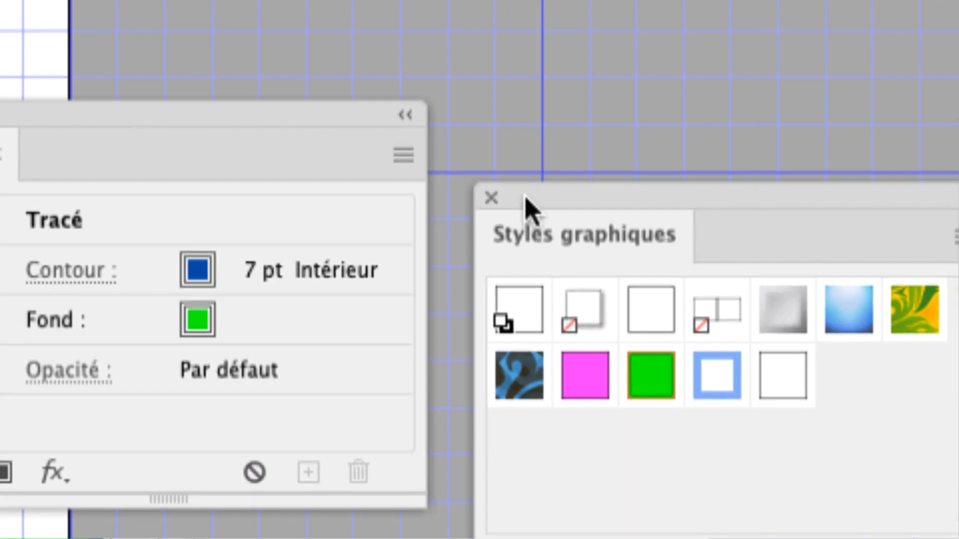
pyautogui.press('Tab')
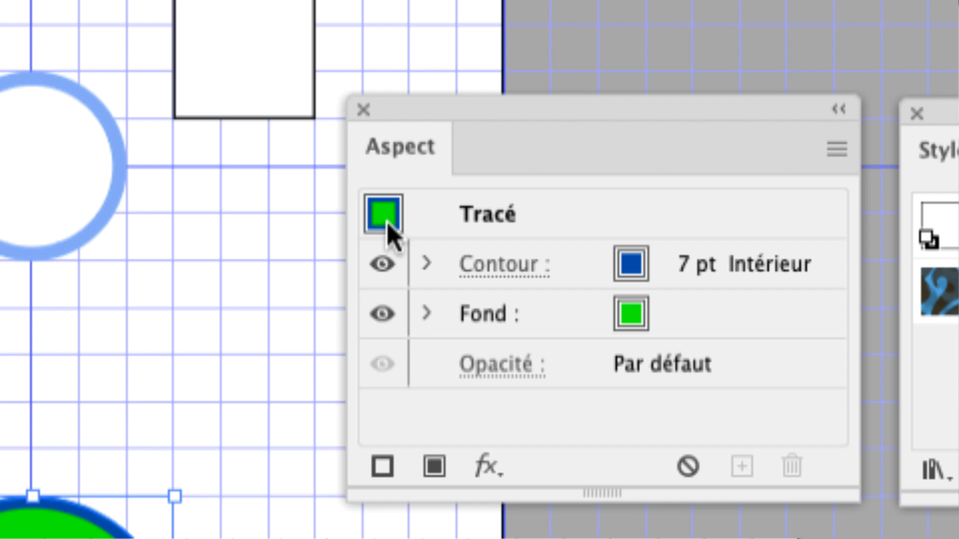
# Replace the green graphic style with the large circle's appearance from Aspect, updating all shapes linked to that style.
pyautogui.click(385, 223)
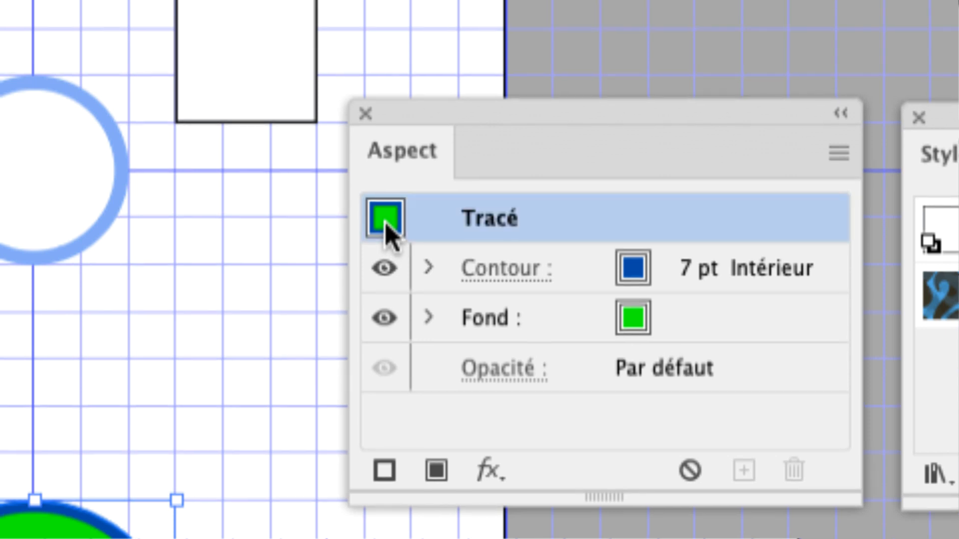
pyautogui.moveTo(385, 223); pyautogui.dragTo(502, 272)
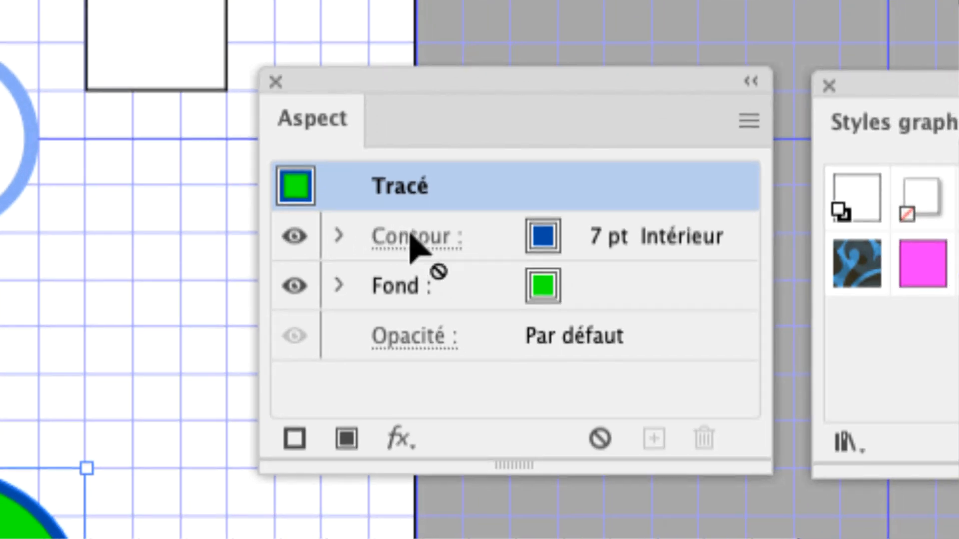
pyautogui.moveTo(411, 239); pyautogui.dragTo(740, 292)
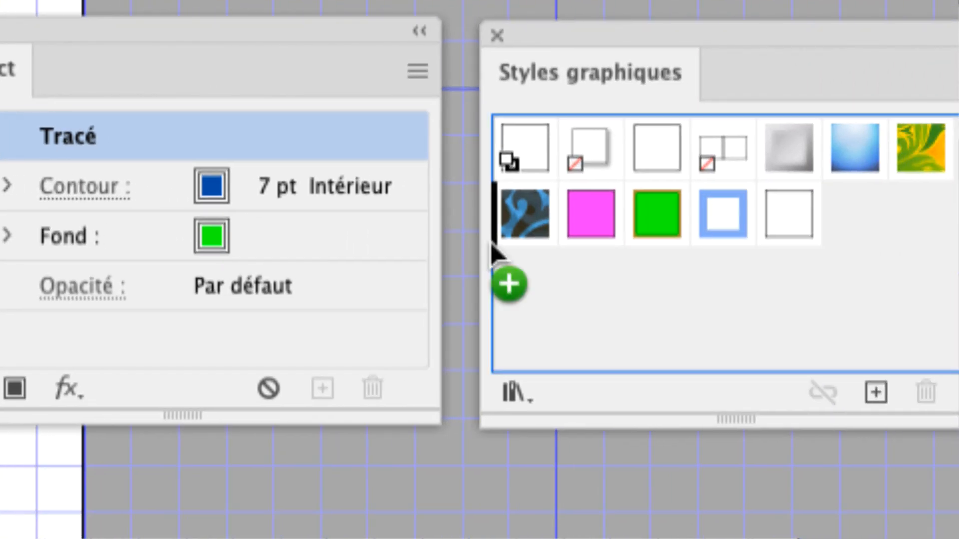
pyautogui.moveTo(492, 250); pyautogui.dragTo(627, 270)
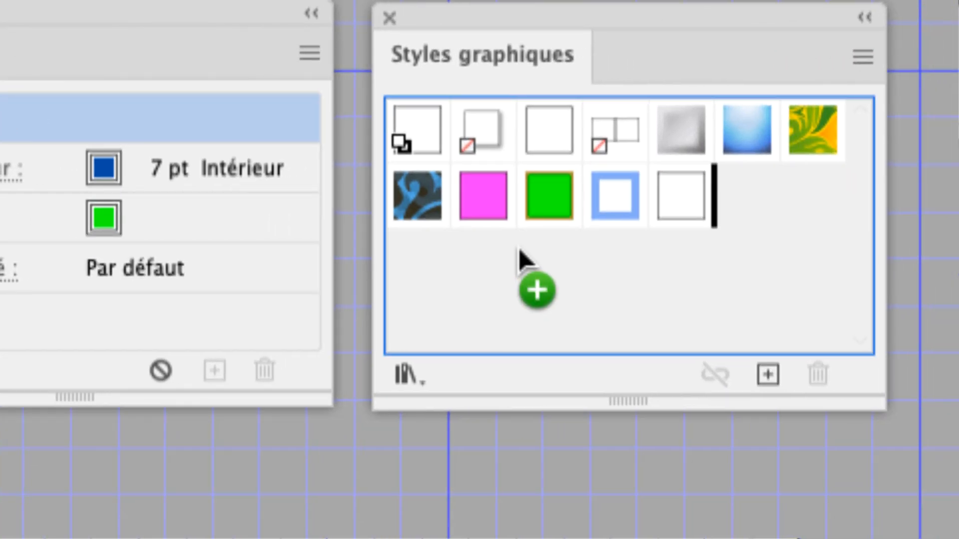
pyautogui.moveTo(519, 252)
pyautogui.mouseDown()
pyautogui.moveTo(535, 259)
pyautogui.moveTo(566, 244)
pyautogui.moveTo(551, 208)
pyautogui.moveTo(524, 238)
pyautogui.mouseUp()
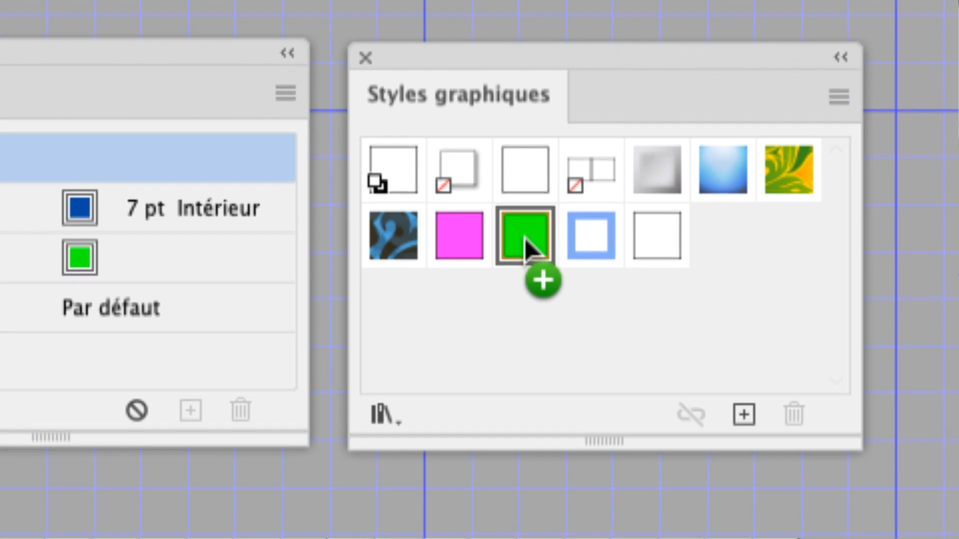
pyautogui.moveTo(525, 239); pyautogui.dragTo(525, 245)
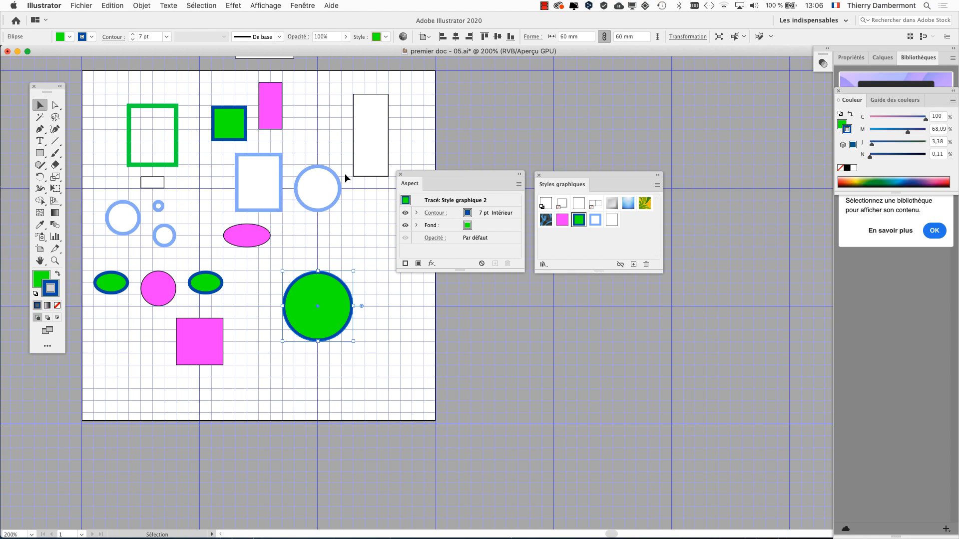
# Change the fill of the large magenta square below the ellipses to a muted purple.
pyautogui.press('alt+super')
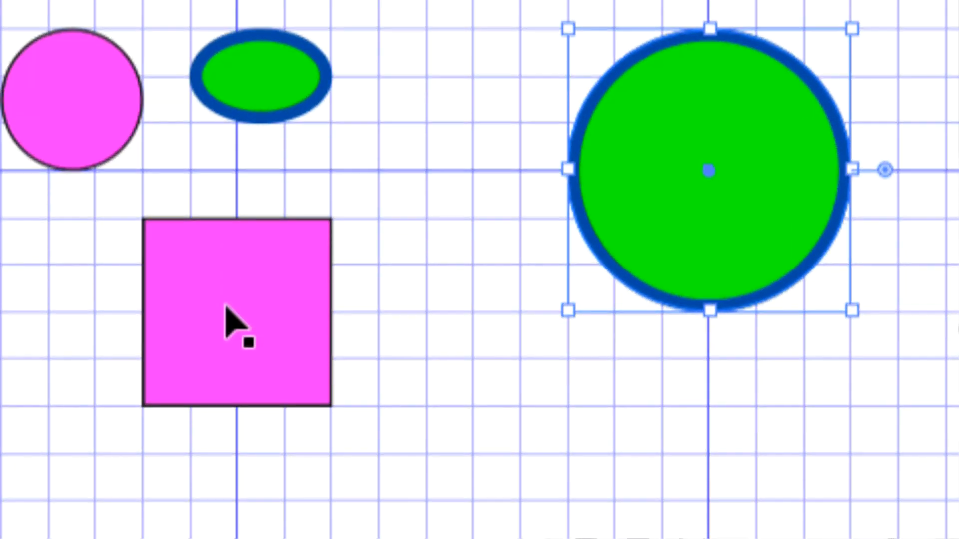
pyautogui.click(197, 340)
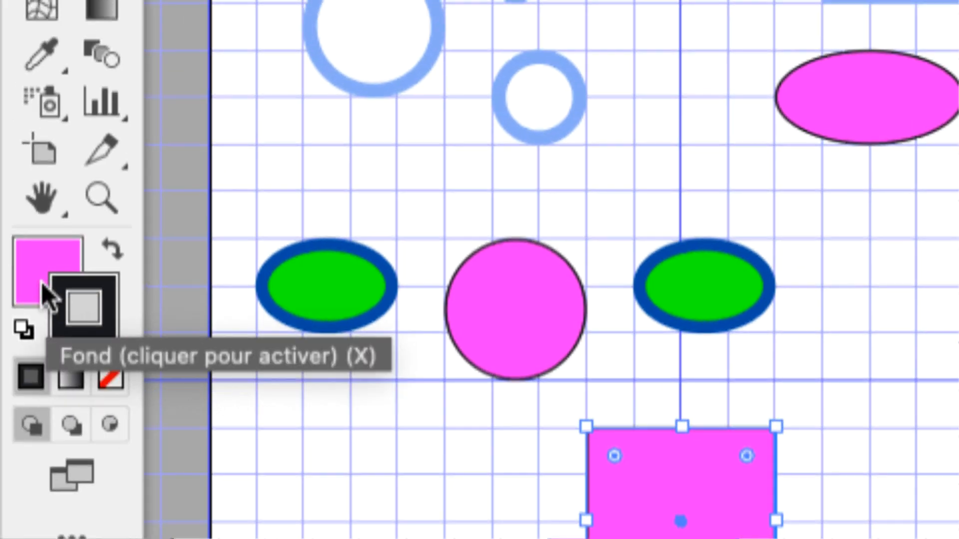
pyautogui.click(39, 284)
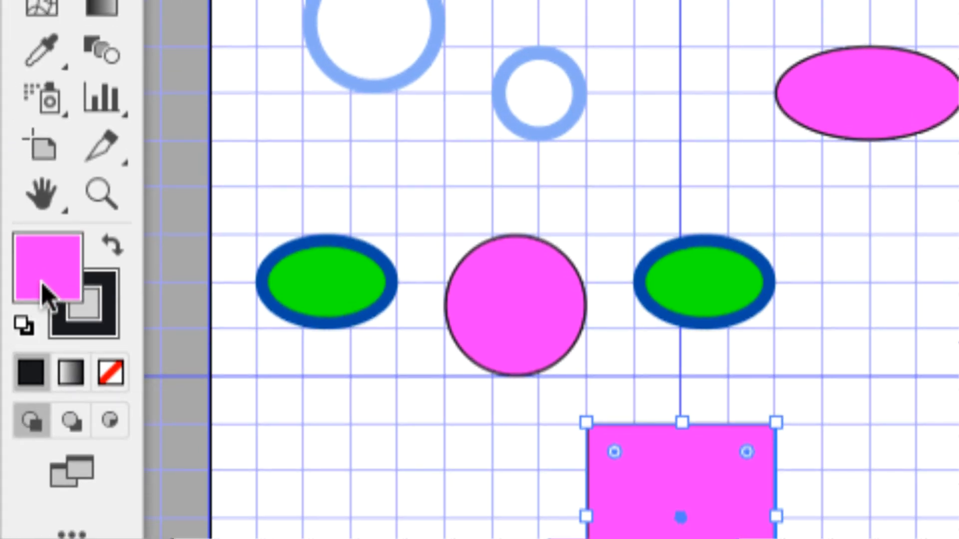
pyautogui.doubleClick(41, 283)
pyautogui.click(666, 194)
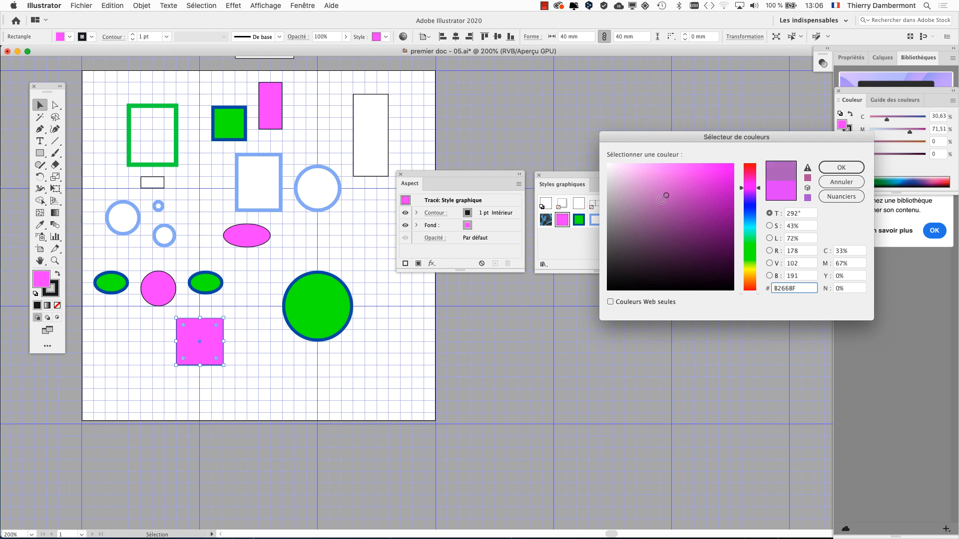
pyautogui.moveTo(666, 196); pyautogui.dragTo(651, 217)
pyautogui.click(841, 168)
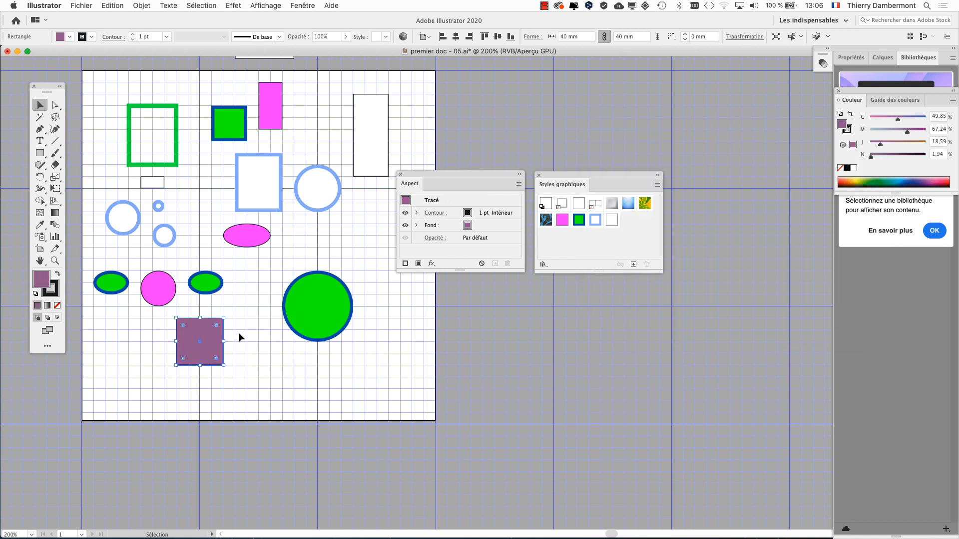
# Change the stroke colour of the purple square to a bright yellow-green.
pyautogui.press('alt+super+8')
pyautogui.press('alt+super+8')
pyautogui.click(54, 295)
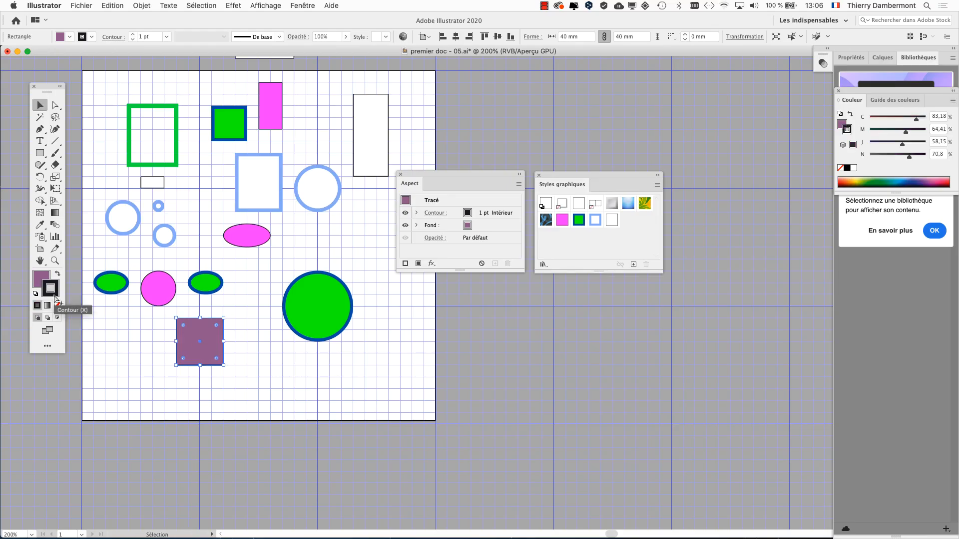
pyautogui.press('alt+super+8')
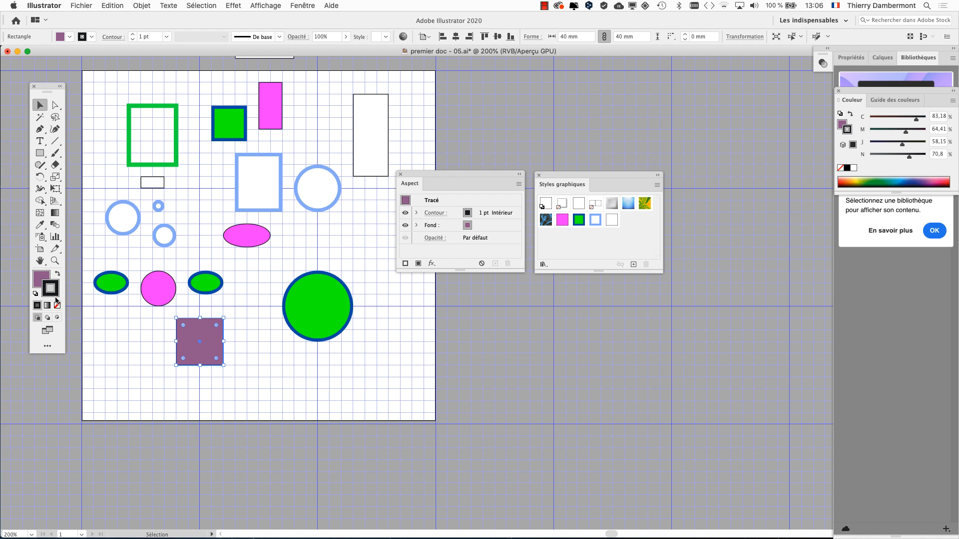
pyautogui.doubleClick(54, 295)
pyautogui.click(750, 267)
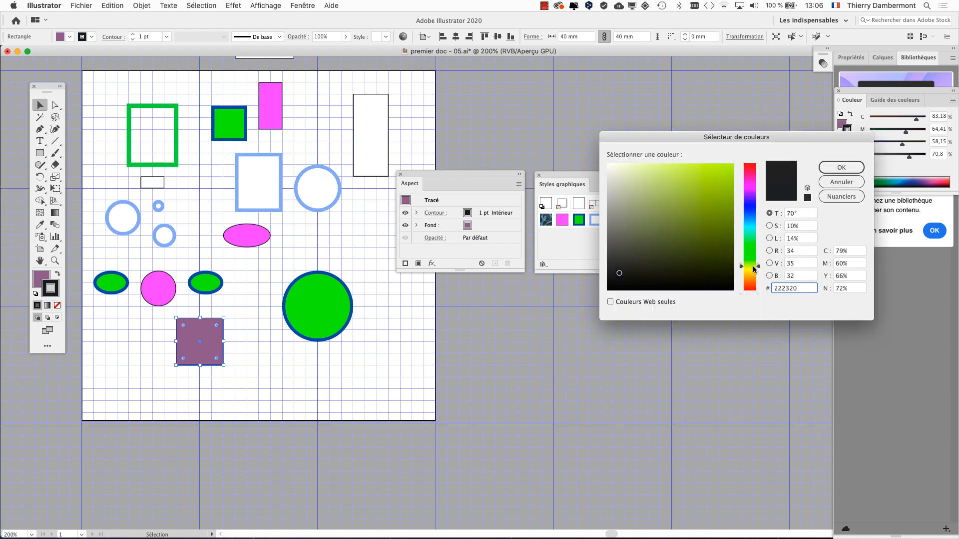
pyautogui.click(709, 210)
pyautogui.click(841, 167)
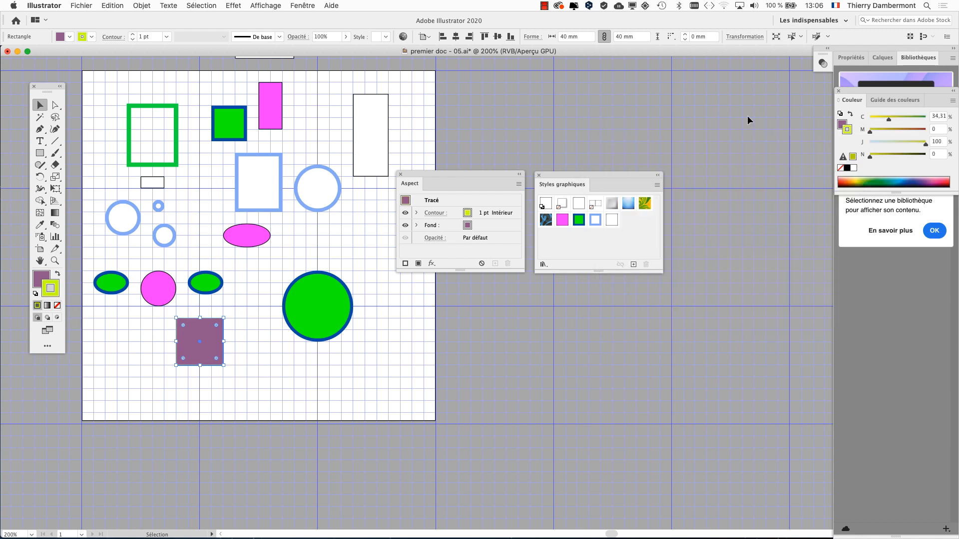
# Show the Contour settings and set the purple square's stroke weight to 5 pt.
pyautogui.click(303, 5)
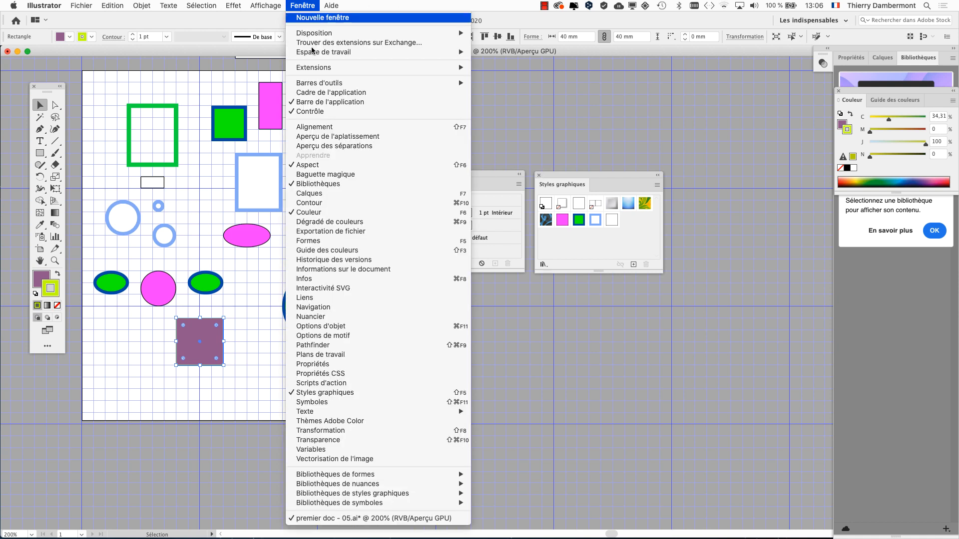
pyautogui.click(338, 203)
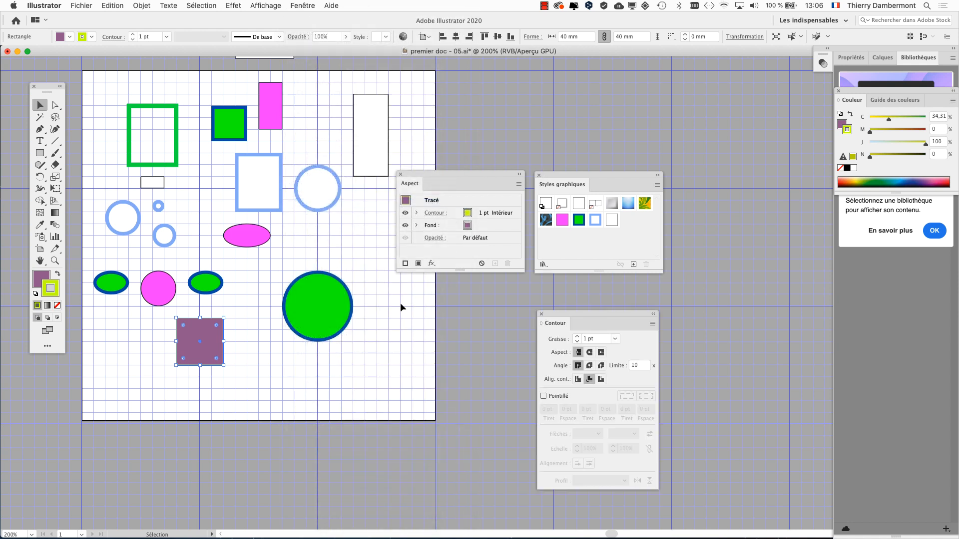
pyautogui.moveTo(587, 323); pyautogui.dragTo(289, 303)
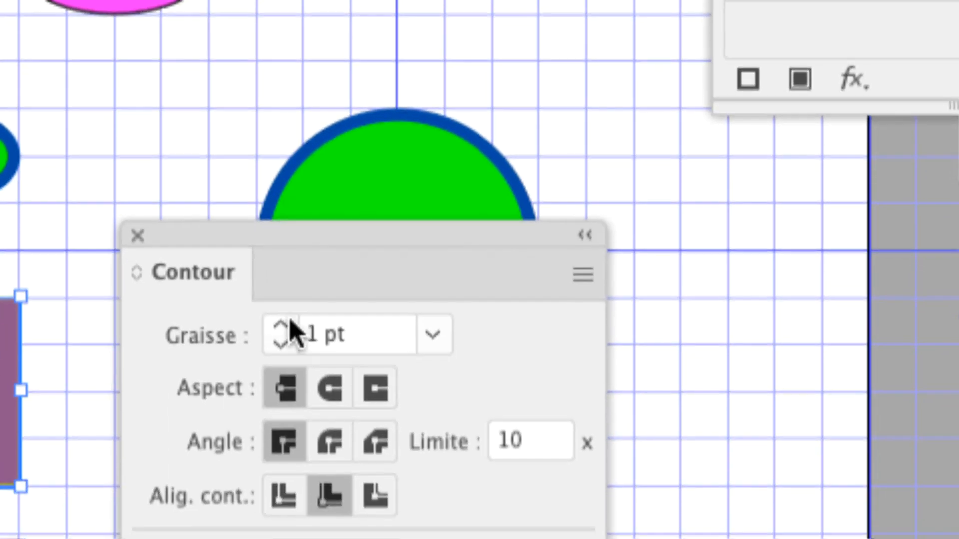
pyautogui.click(284, 391)
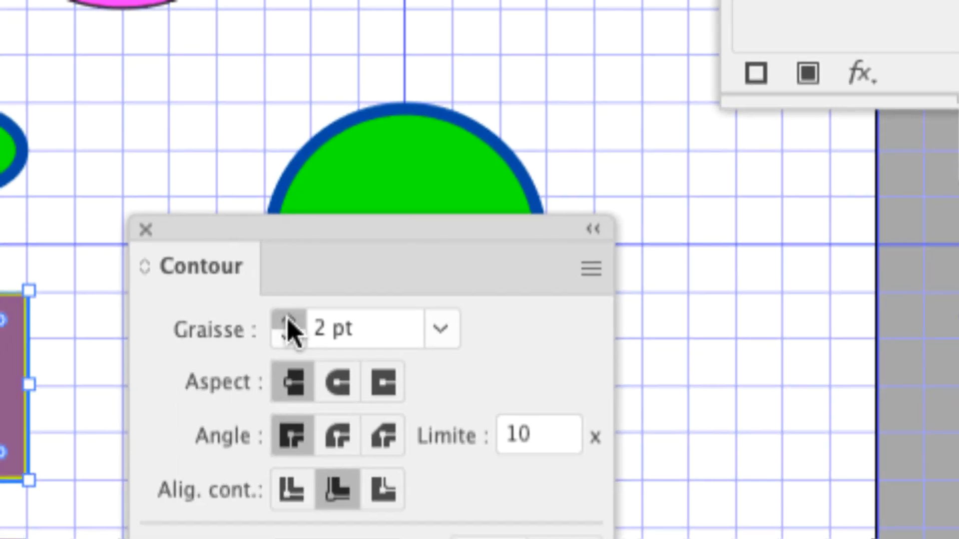
pyautogui.click(284, 390)
pyautogui.click(283, 391)
pyautogui.click(284, 390)
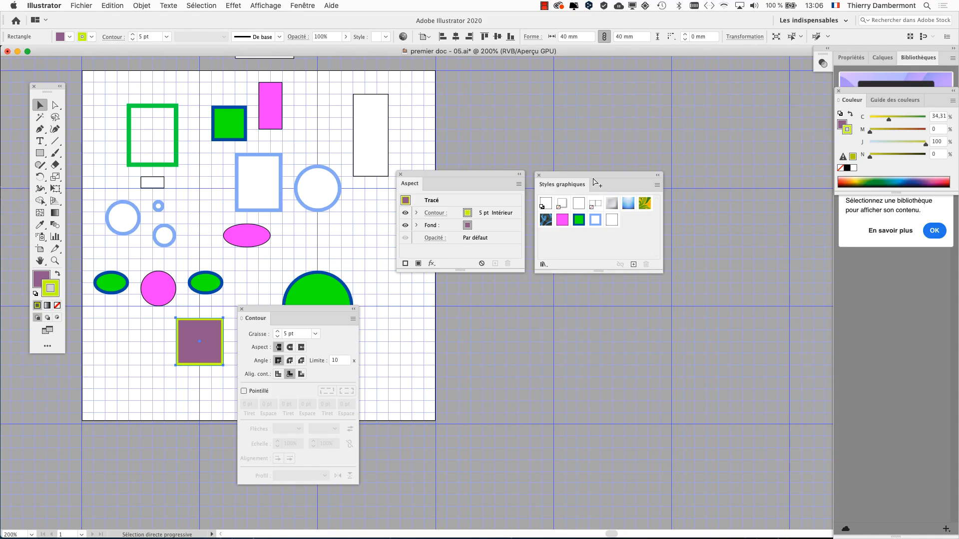
# Move Contour off the large circle and replace the magenta graphic style with the purple square's appearance.
pyautogui.moveTo(337, 313); pyautogui.dragTo(496, 351)
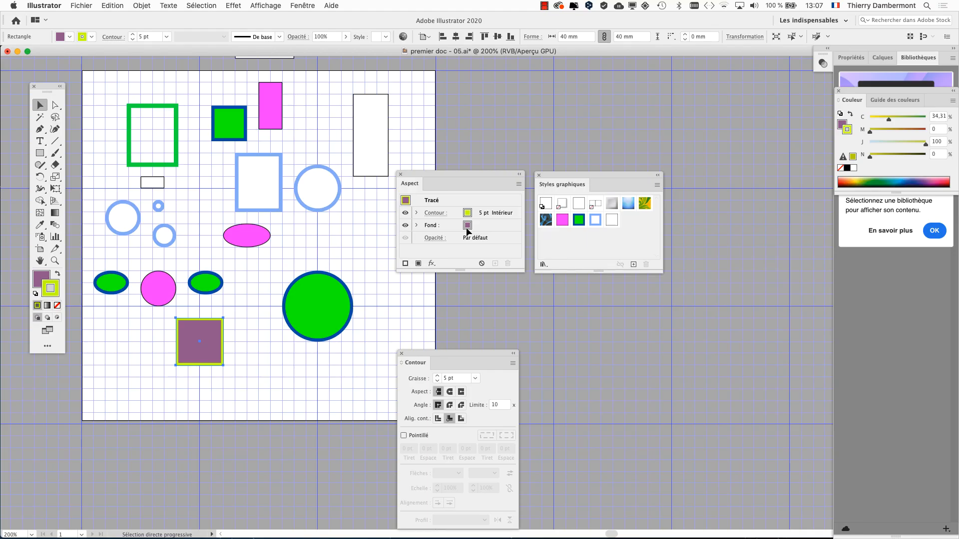
pyautogui.click(465, 227)
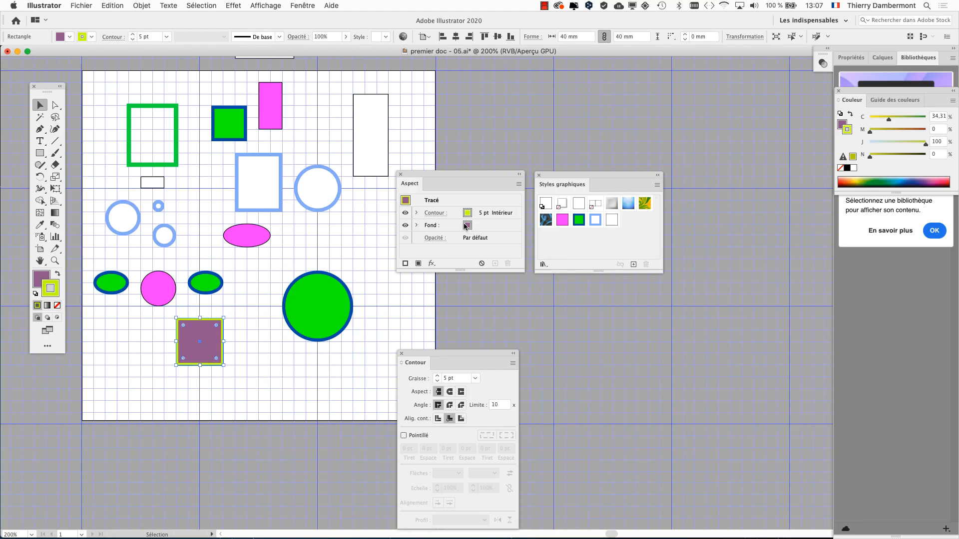
pyautogui.moveTo(400, 206)
pyautogui.mouseDown()
pyautogui.moveTo(544, 230)
pyautogui.moveTo(561, 222)
pyautogui.mouseUp()
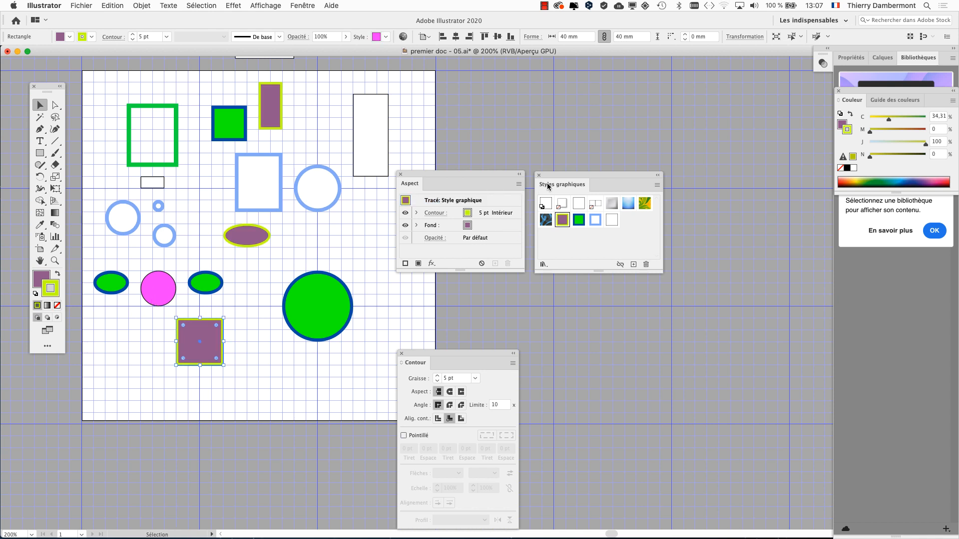
# Apply the purple graphic style with the yellow-green stroke to the magenta circle, clear Styles graphiques from the artboard and deselect.
pyautogui.moveTo(548, 186); pyautogui.dragTo(264, 275)
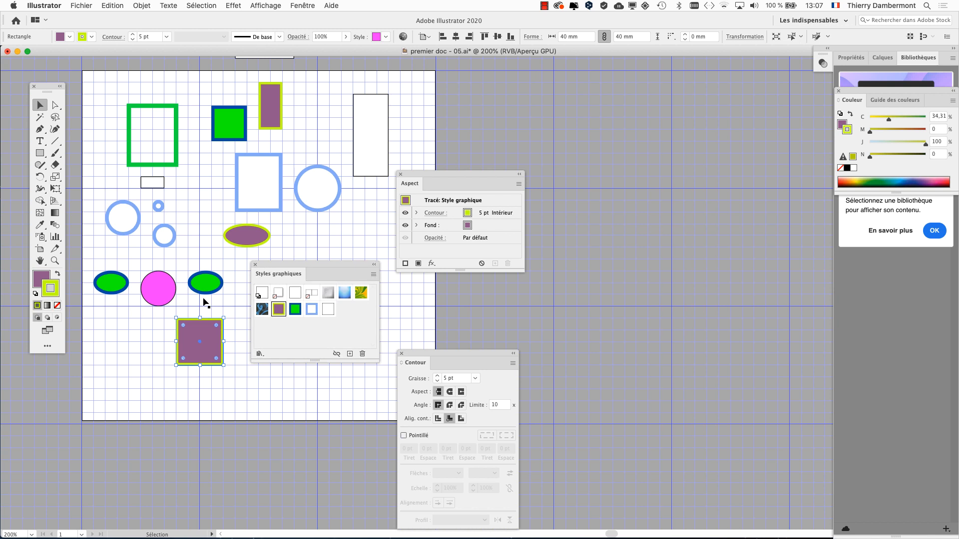
pyautogui.press('super+alt')
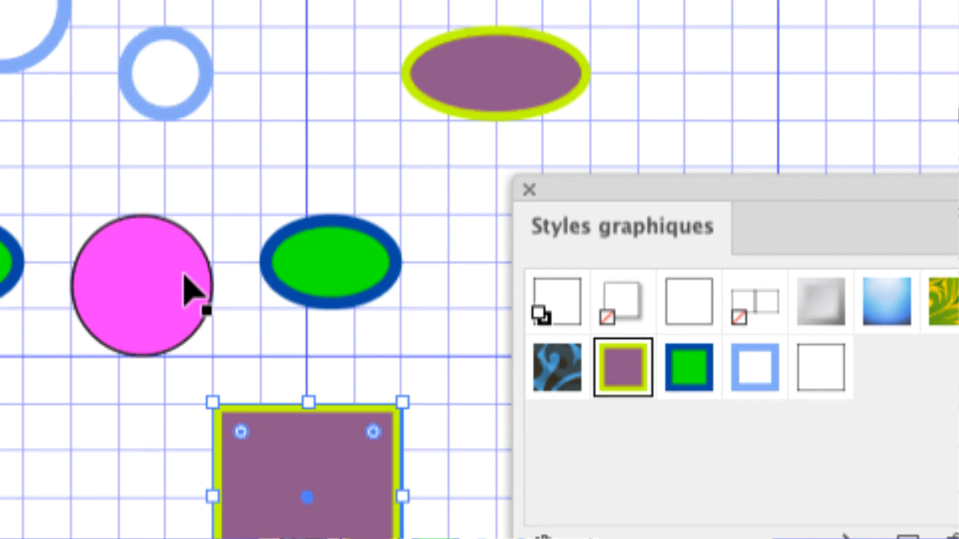
pyautogui.click(190, 290)
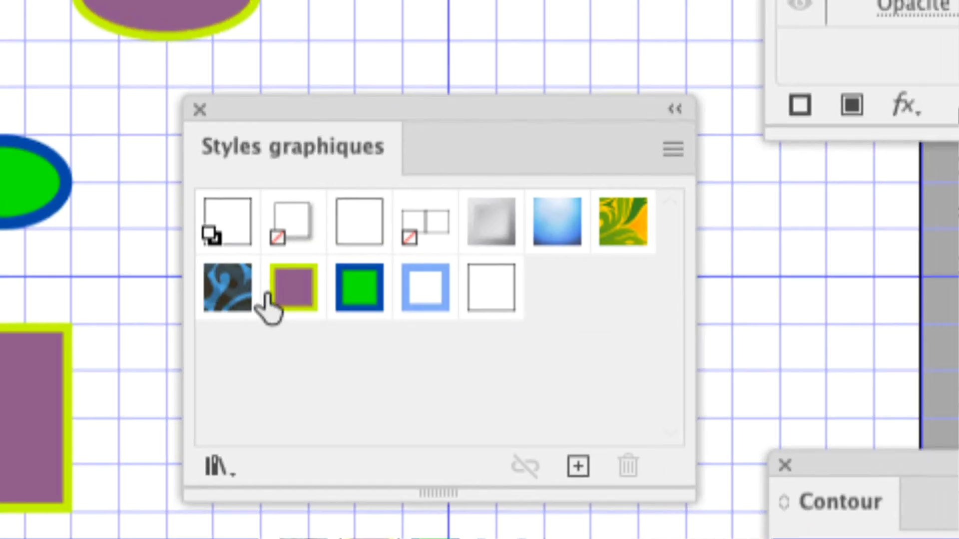
pyautogui.click(605, 332)
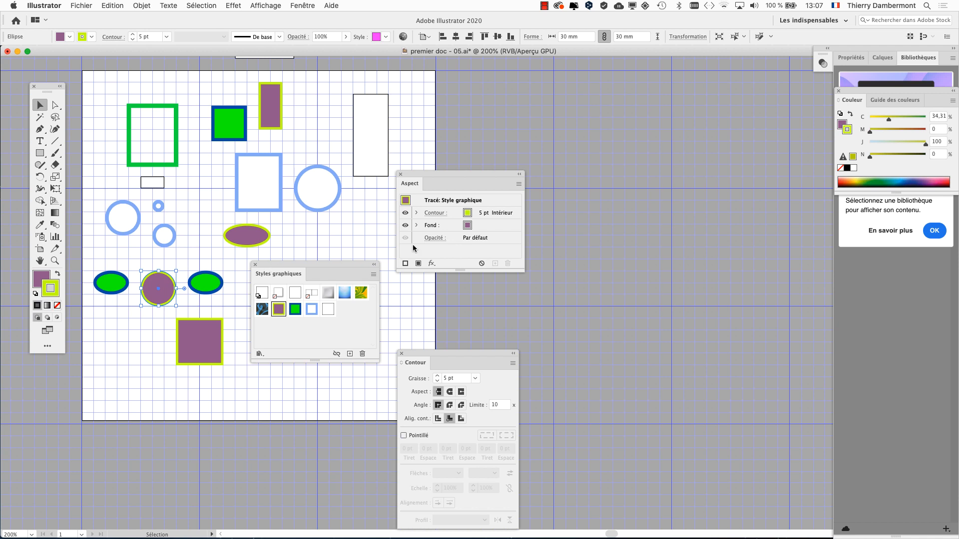
pyautogui.moveTo(326, 272); pyautogui.dragTo(623, 121)
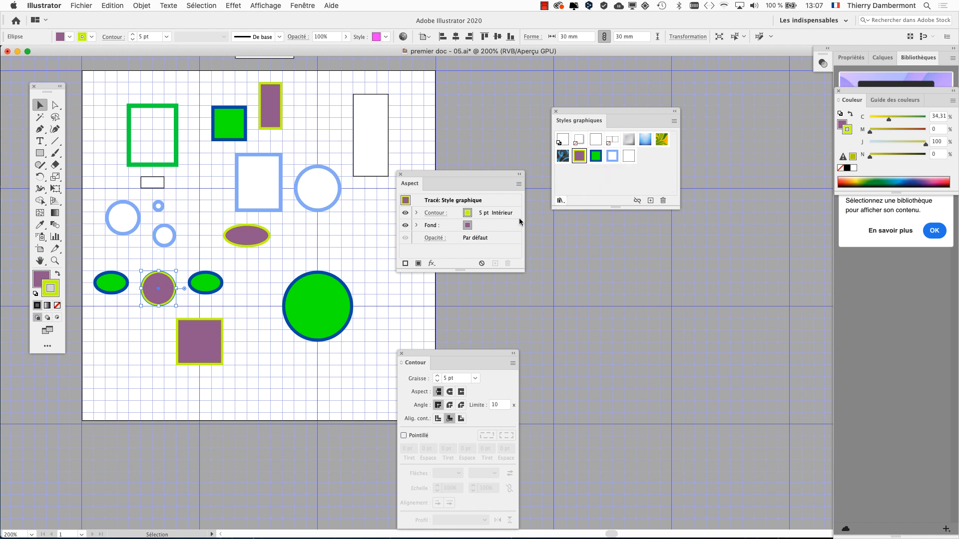
pyautogui.click(355, 265)
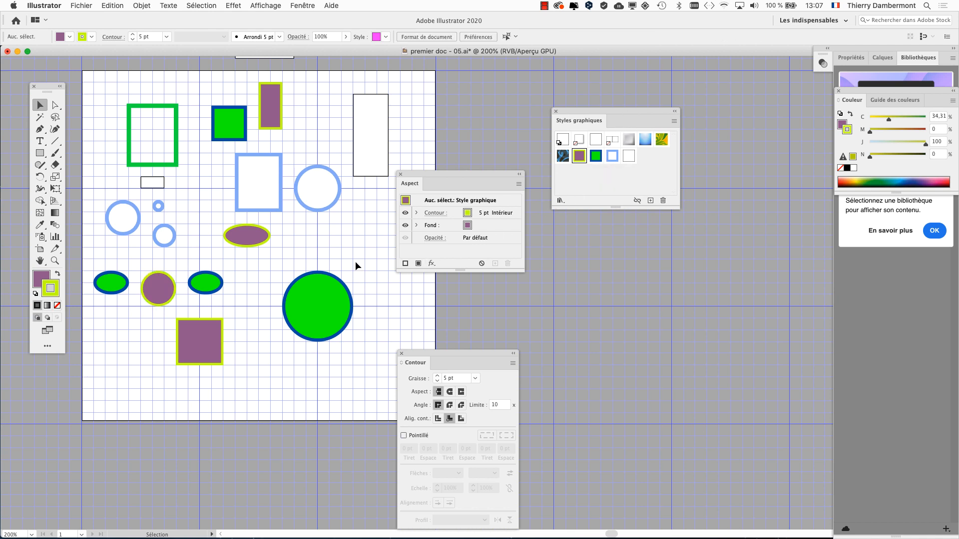